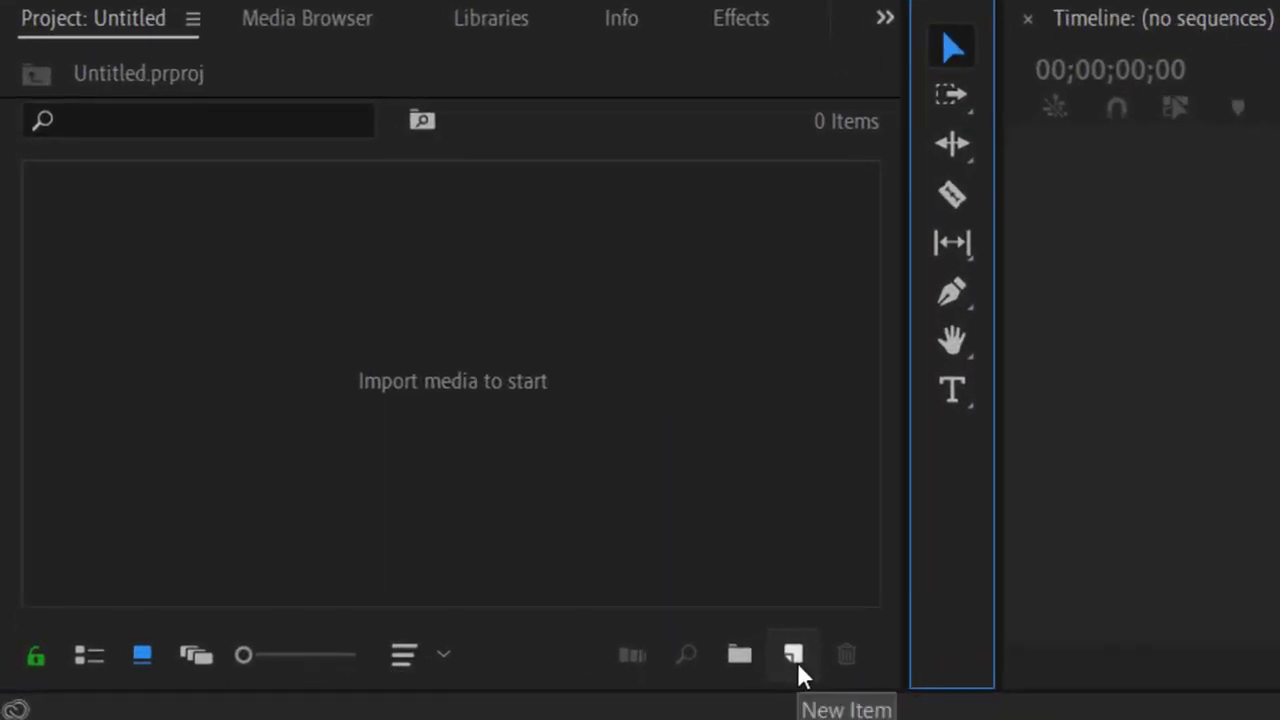
# - Create a black 1920x1080 'Color Matte' and drag it into the Timeline to start a sequence
pyautogui.click(377, 689)
pyautogui.click(812, 487)
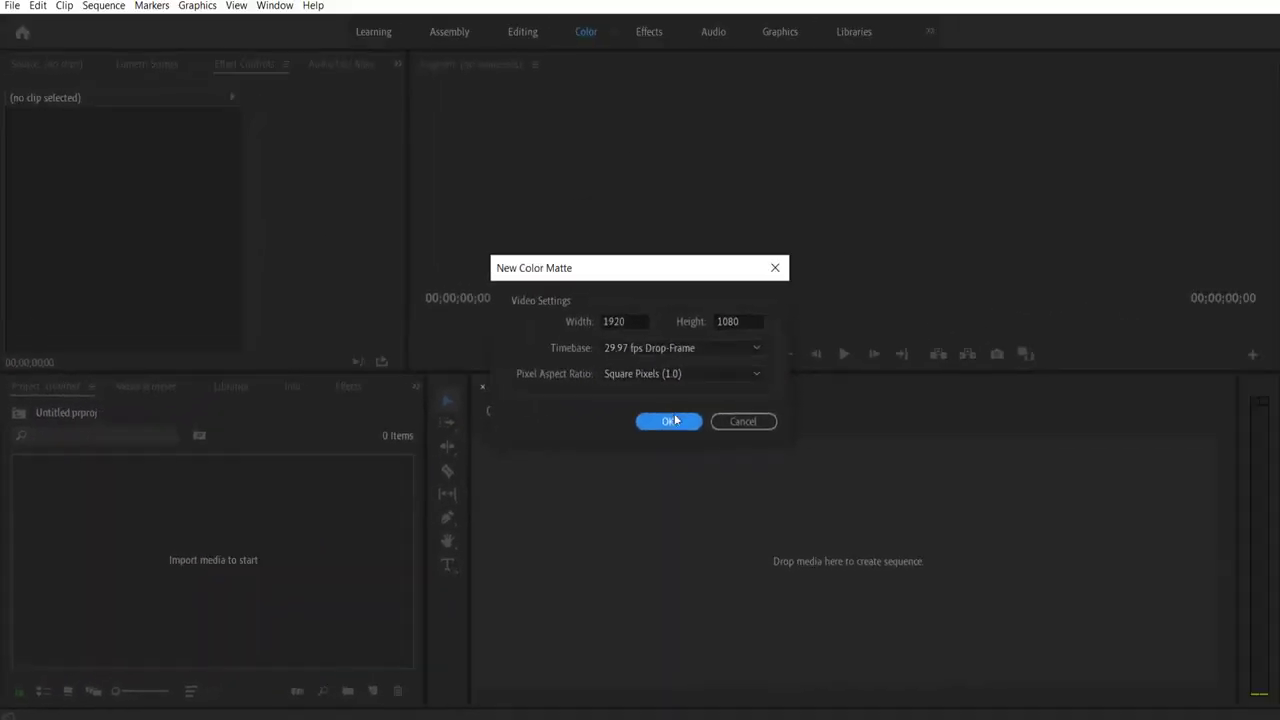
pyautogui.click(675, 415)
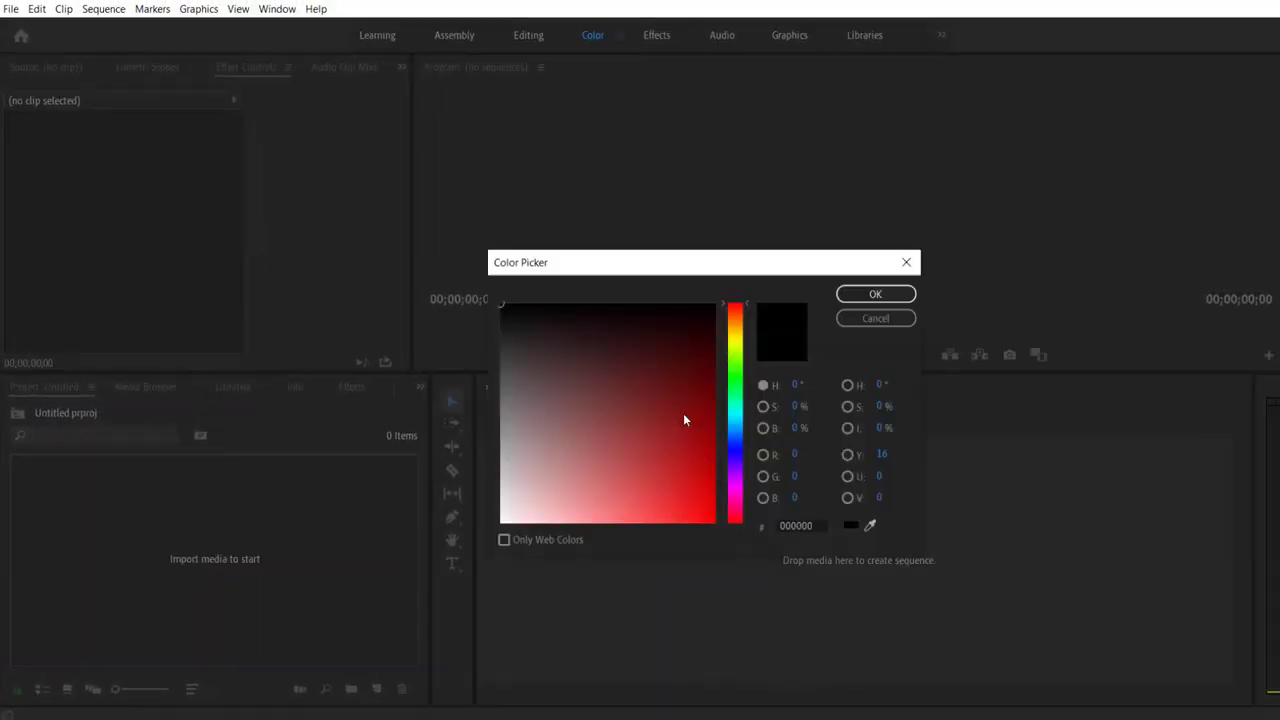
pyautogui.click(870, 297)
pyautogui.click(634, 388)
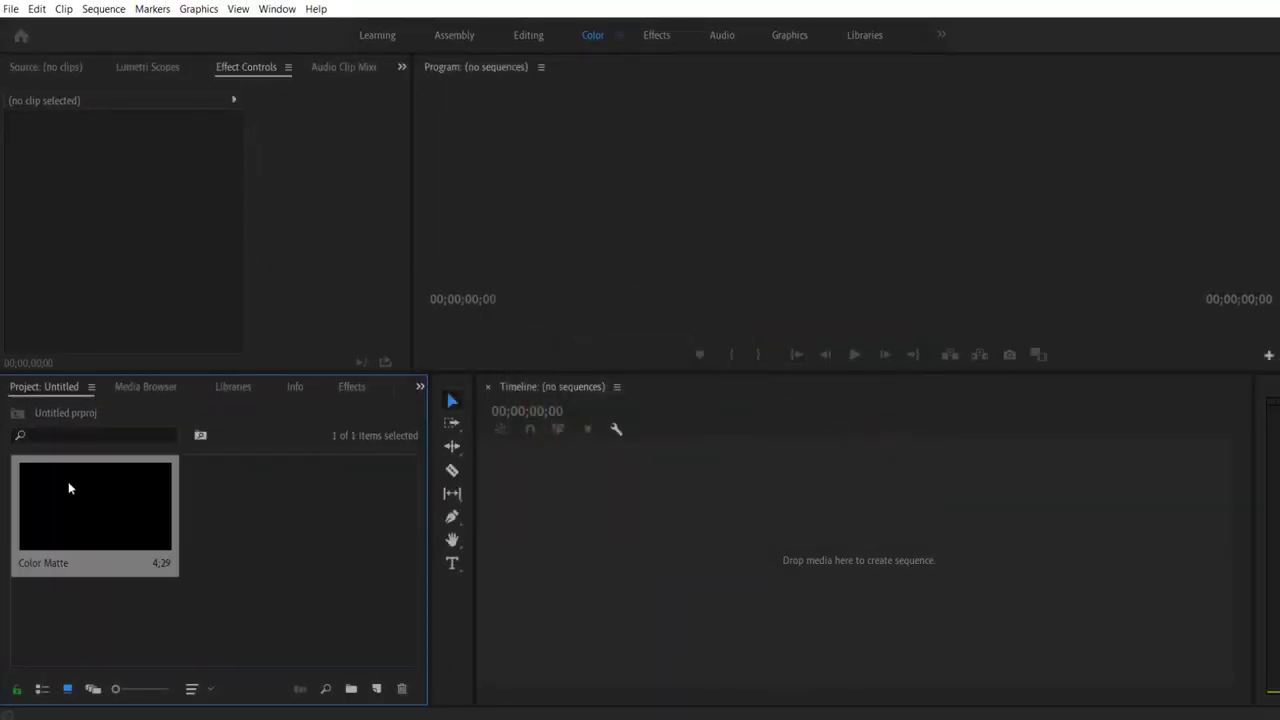
pyautogui.moveTo(689, 581); pyautogui.dragTo(689, 583)
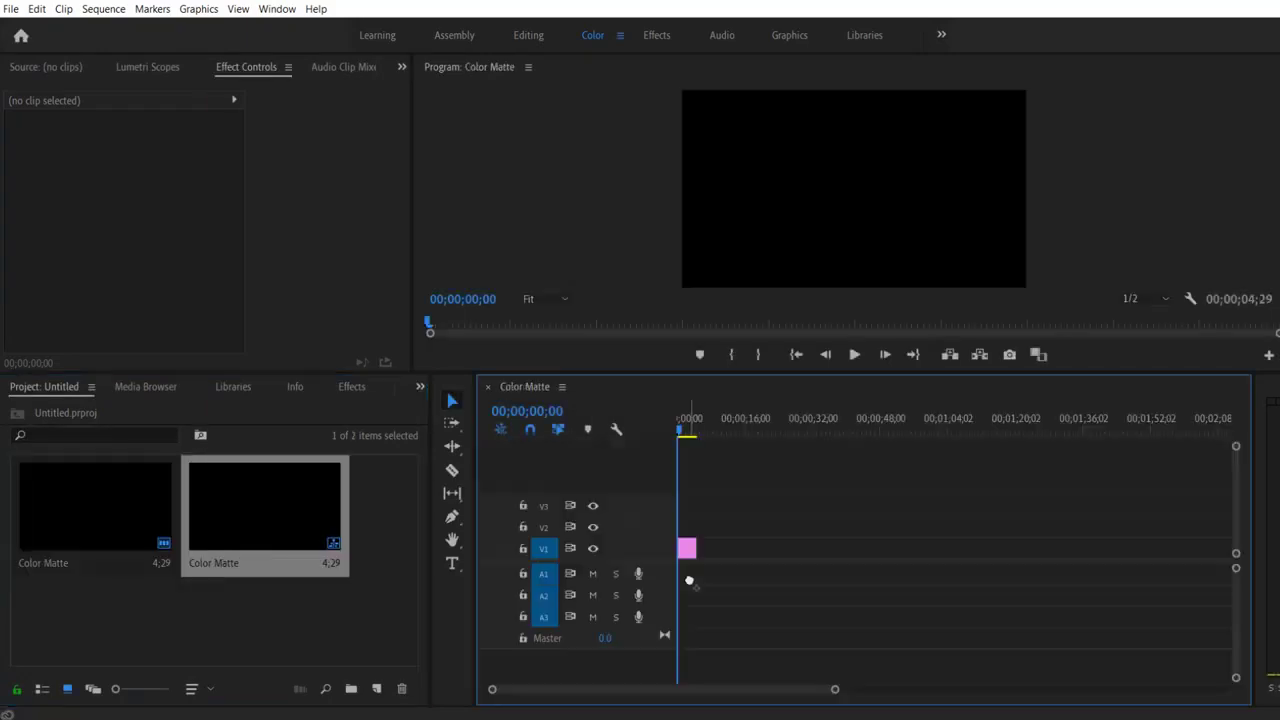
pyautogui.click(686, 597)
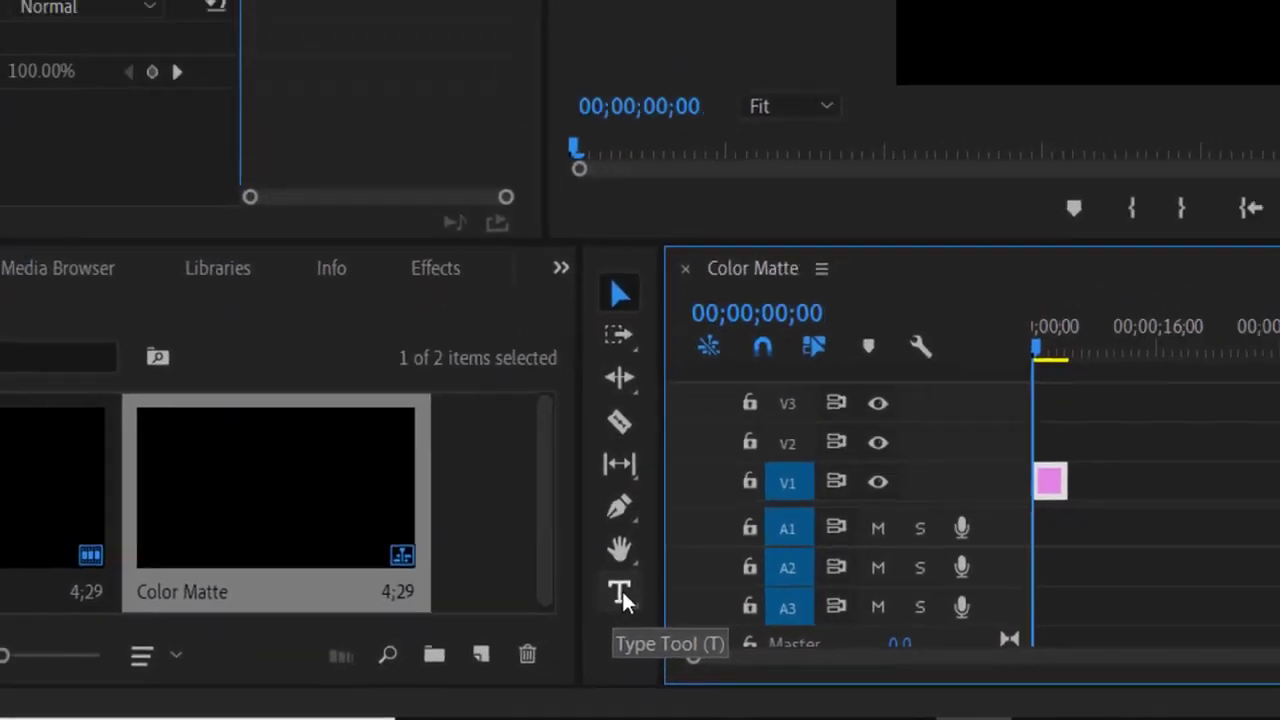
# - Add a white 'W' title on V2 with a Source Text keyframe, then step to frame 5
pyautogui.click(672, 578)
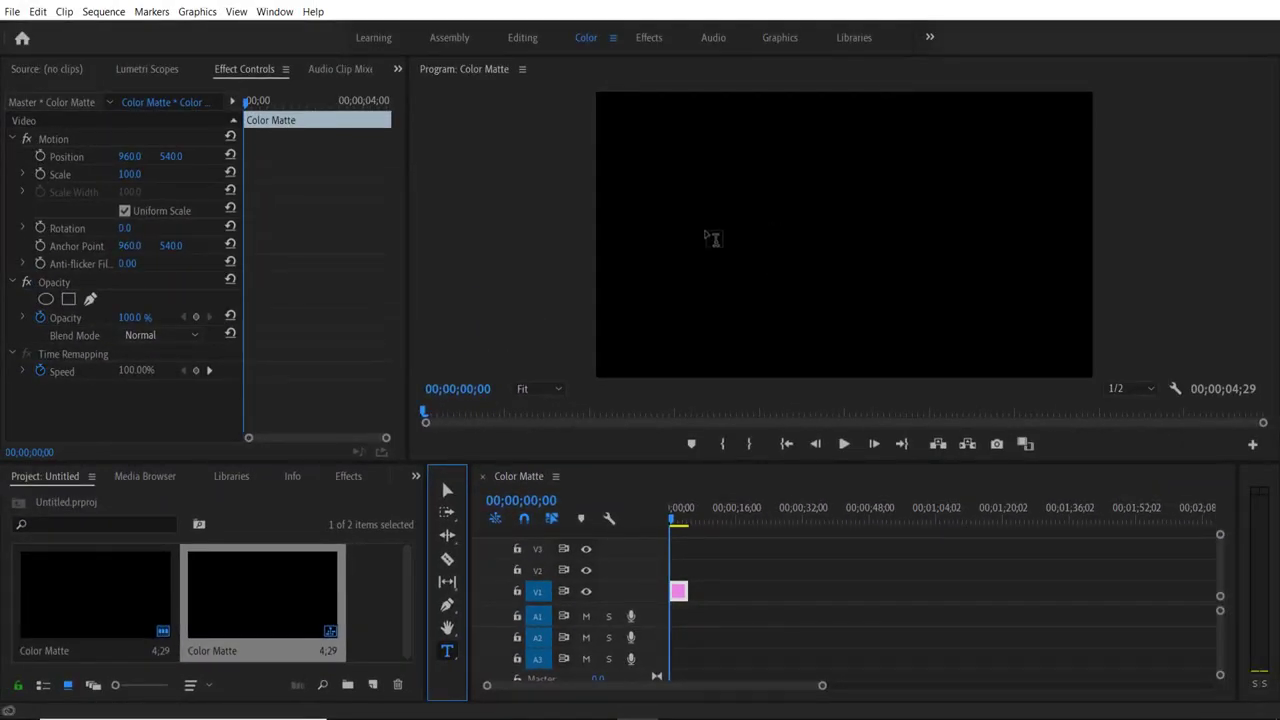
pyautogui.click(712, 226)
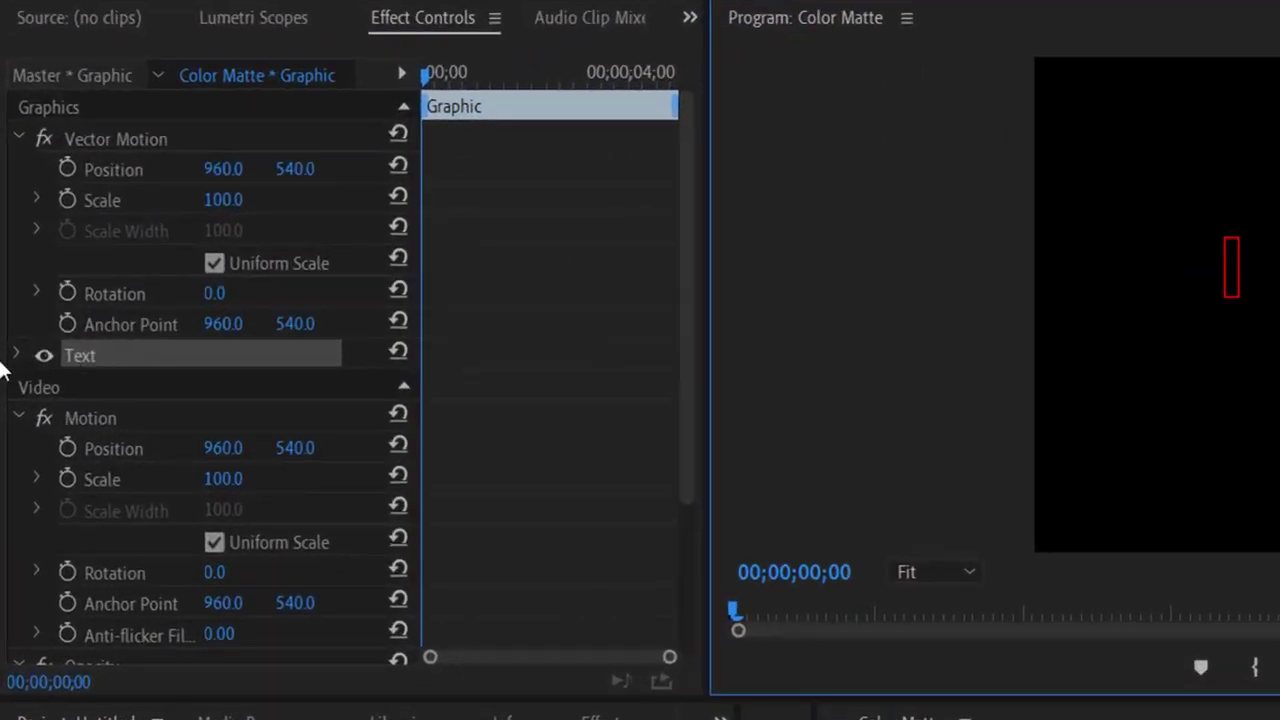
pyautogui.click(13, 280)
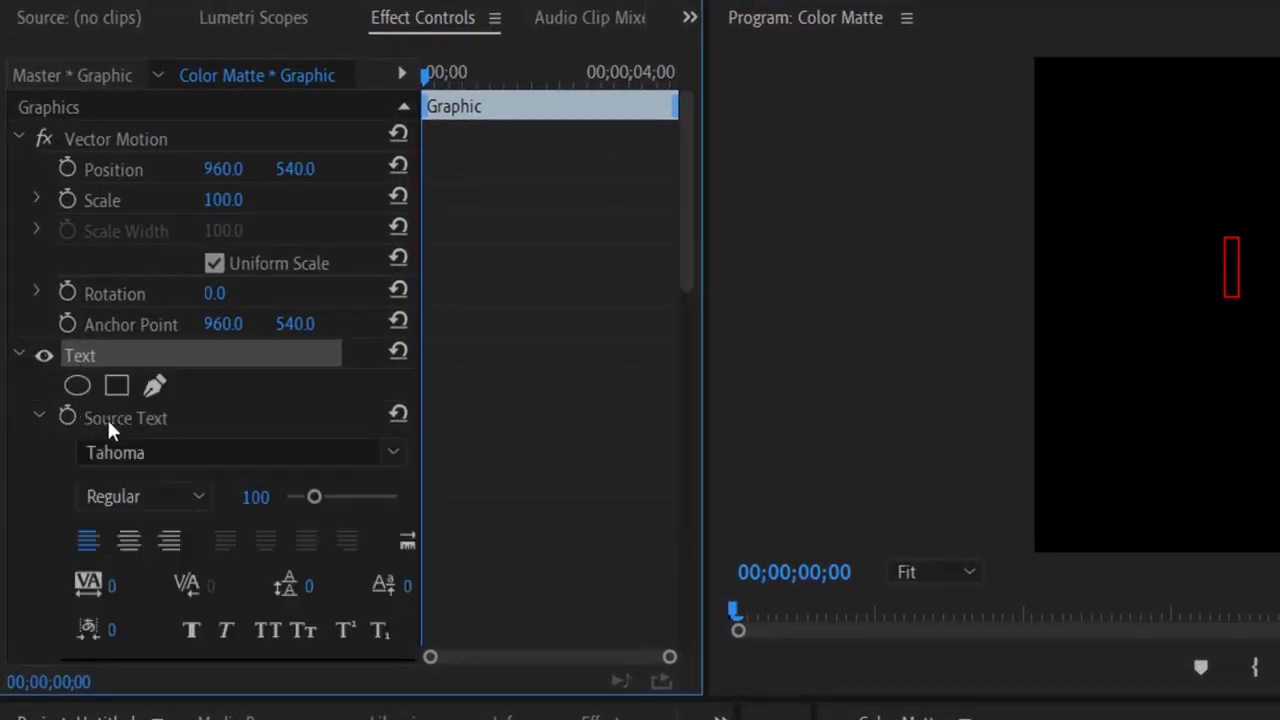
pyautogui.click(67, 419)
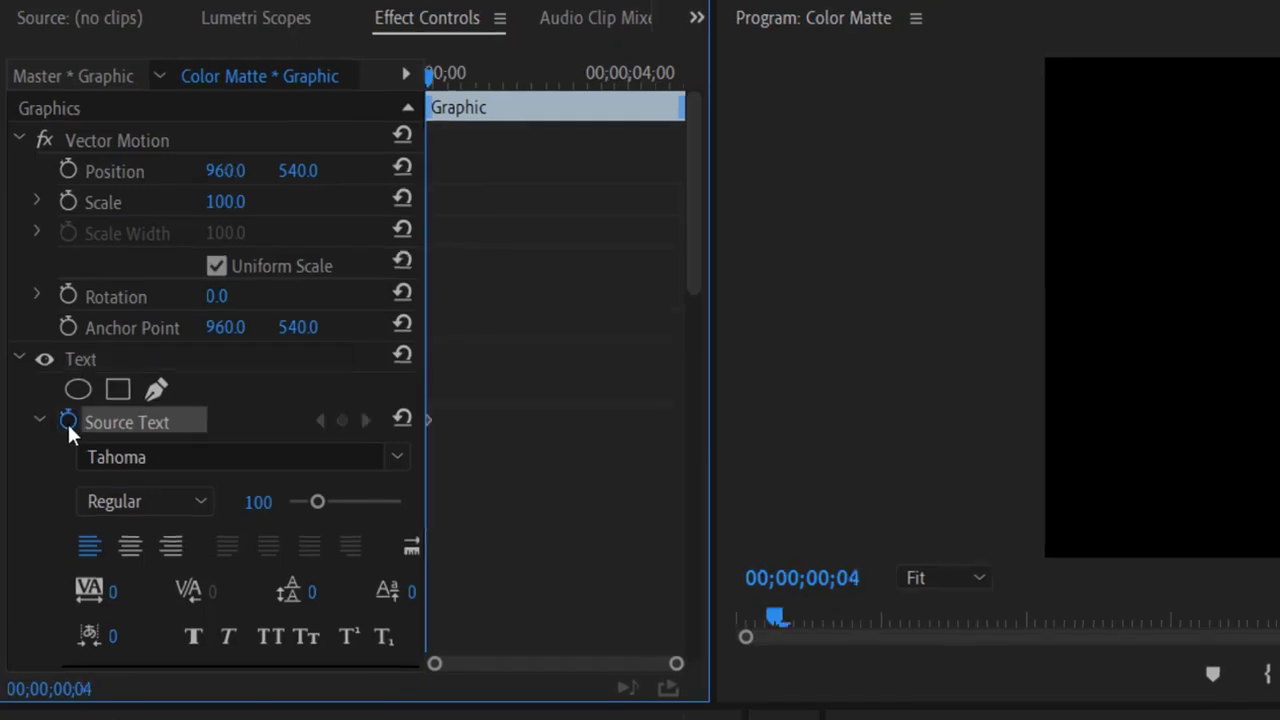
pyautogui.click(158, 352)
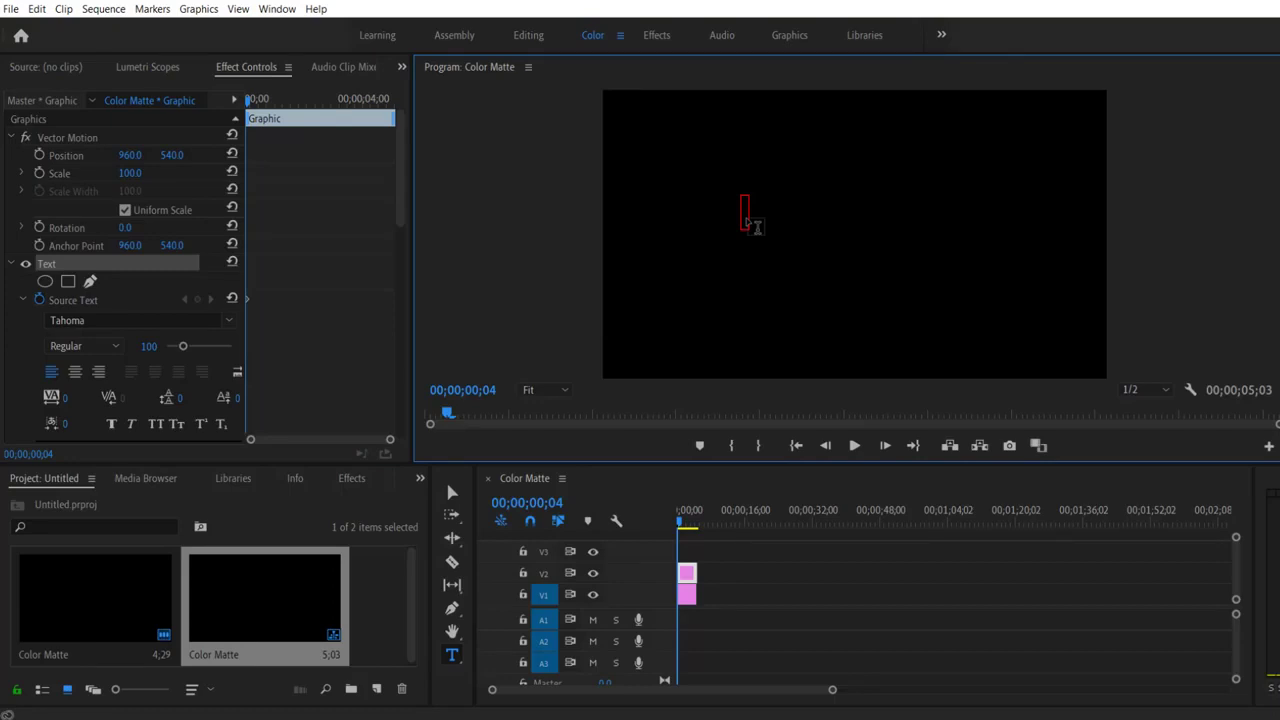
pyautogui.write('W')
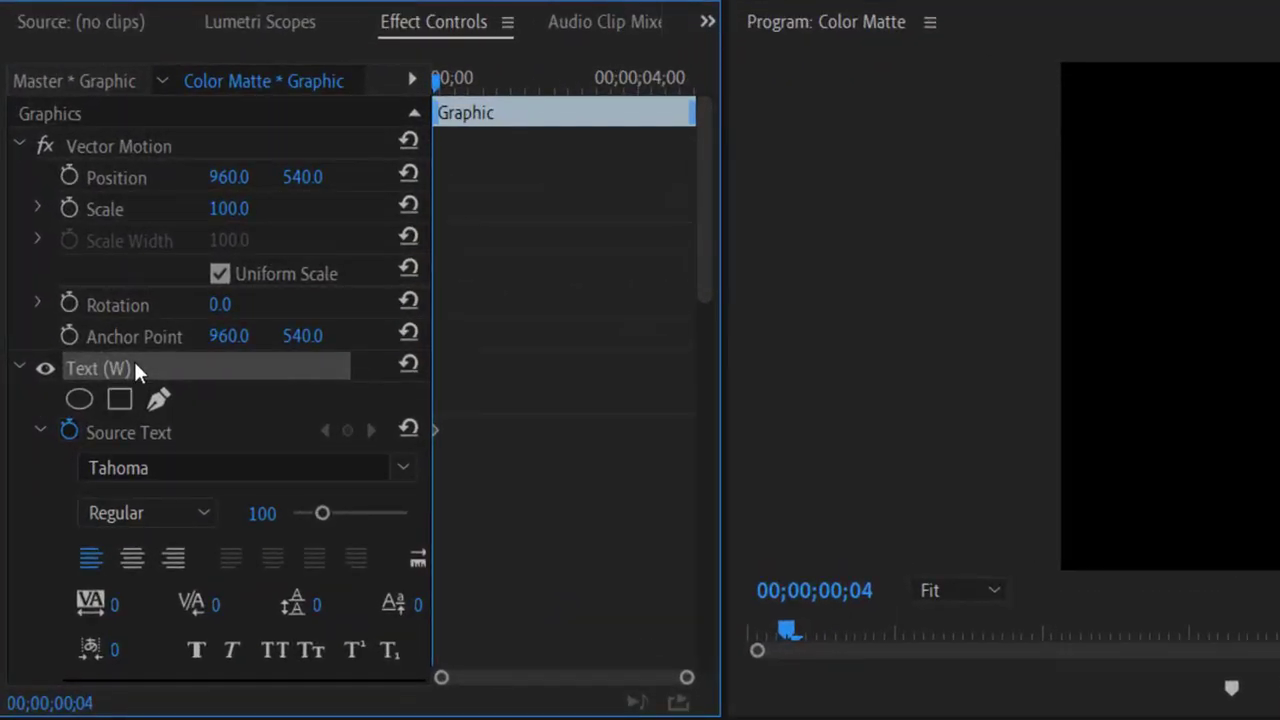
pyautogui.press('Right')
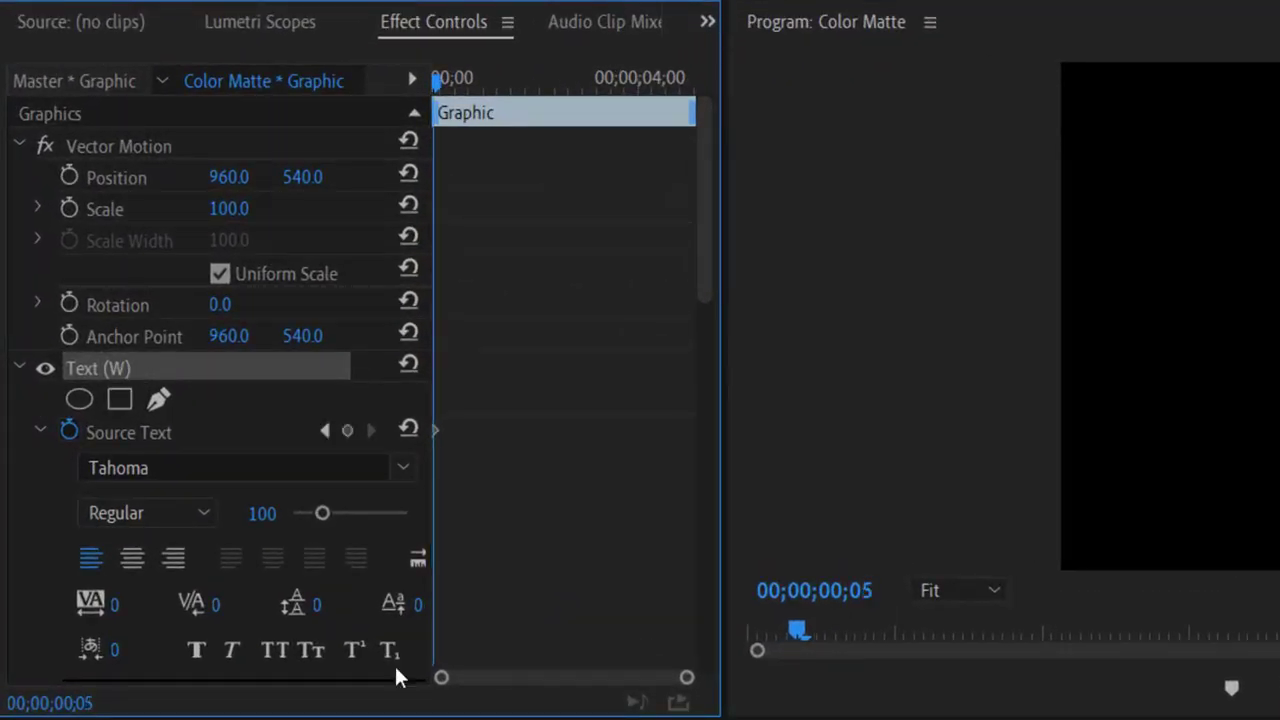
pyautogui.moveTo(706, 688); pyautogui.dragTo(569, 691)
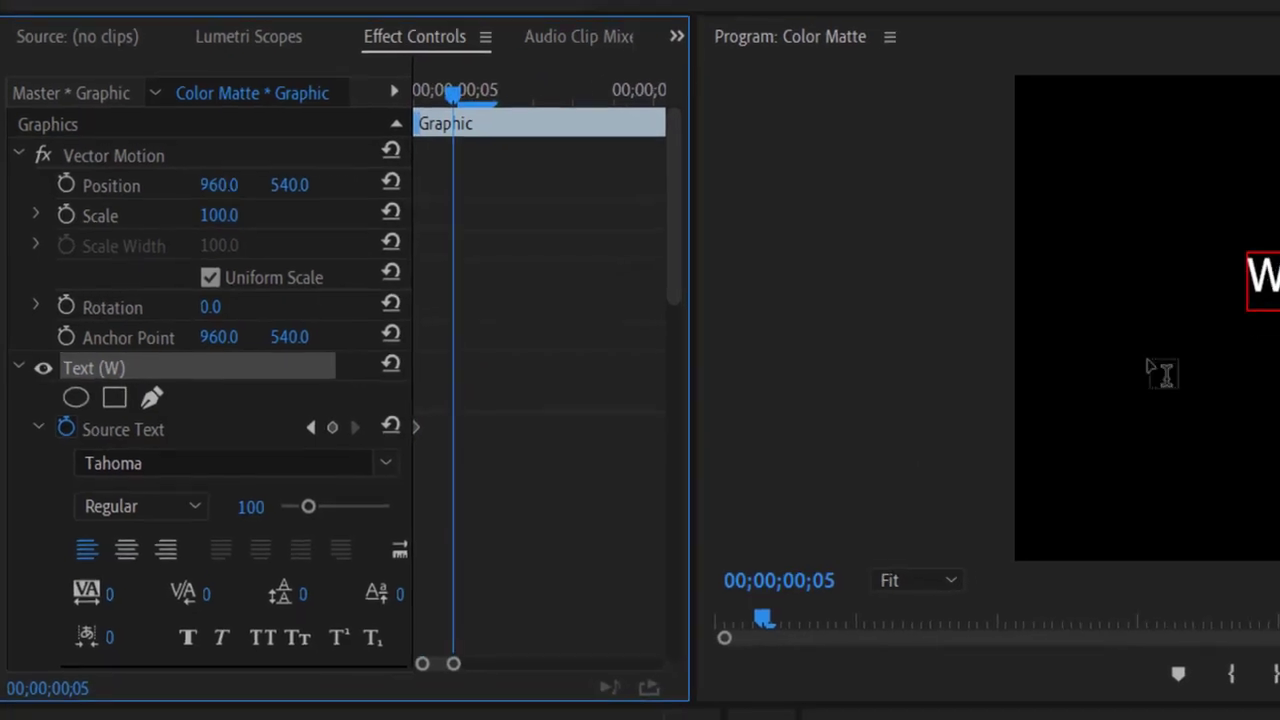
pyautogui.click(1100, 307)
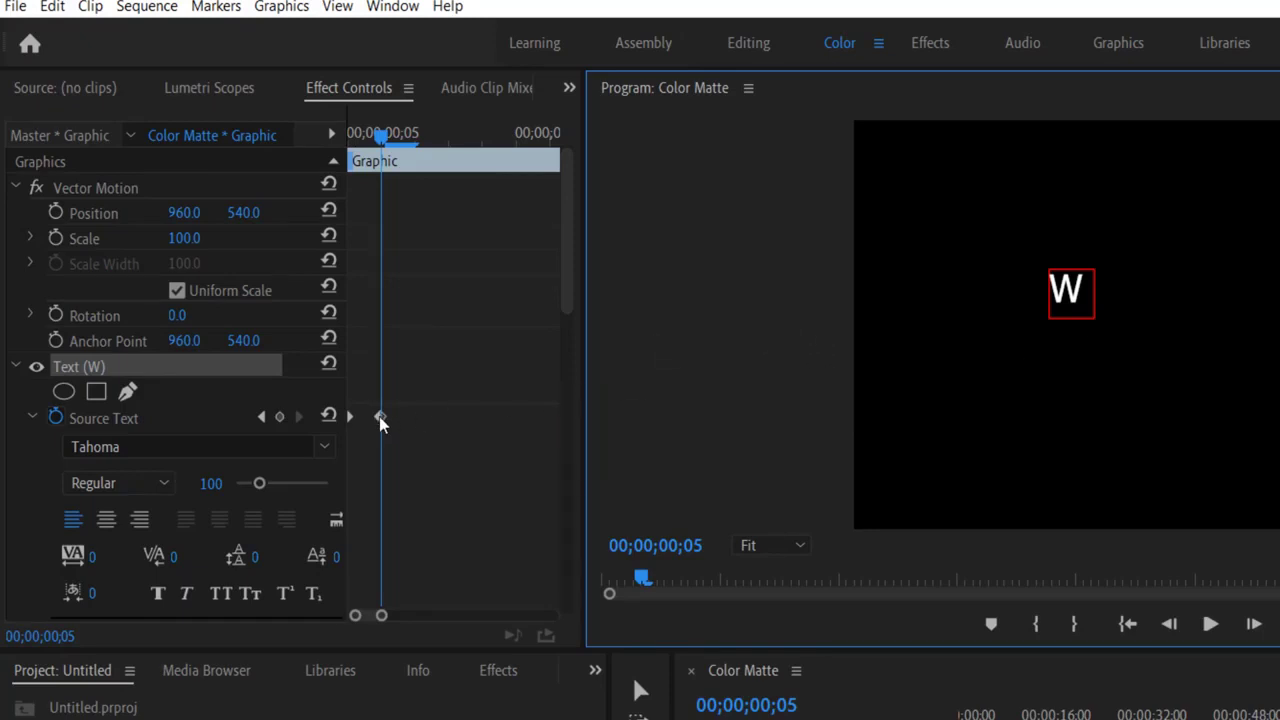
# - On frame 6, add the letter A so the title reads 'WA'
pyautogui.click(110, 370)
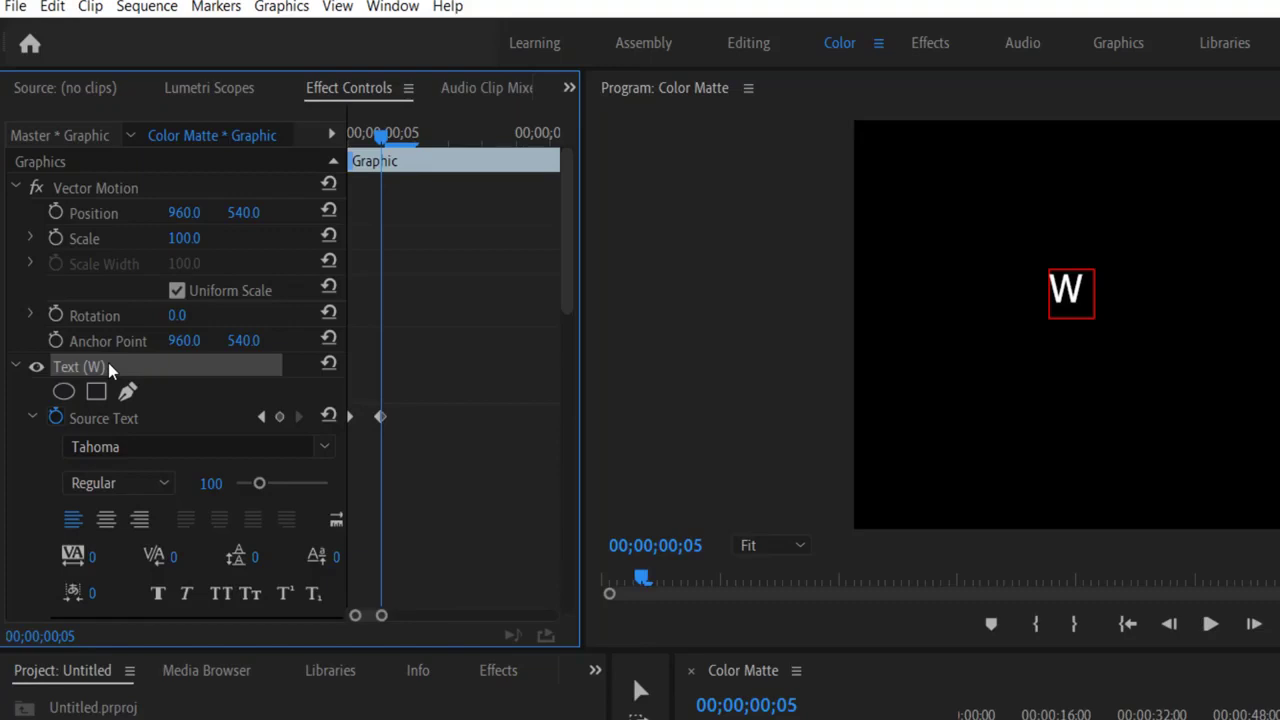
pyautogui.press('Right')
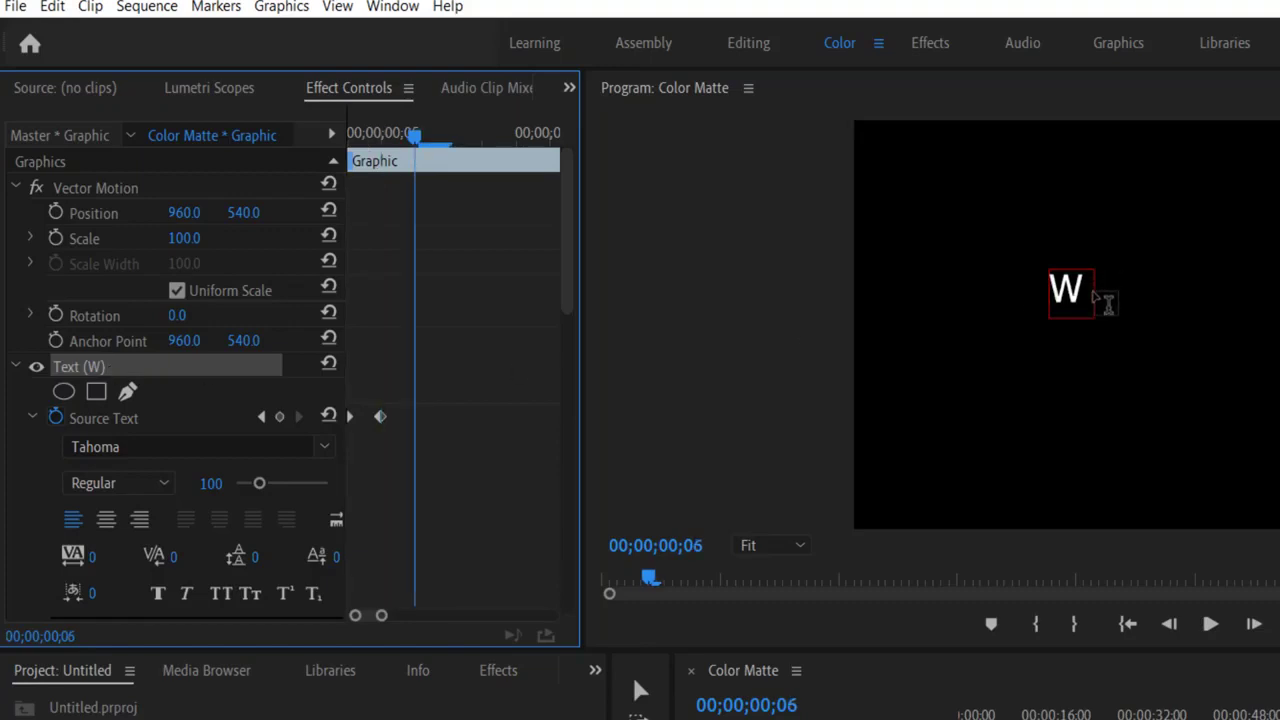
pyautogui.click(1106, 303)
pyautogui.write('A')
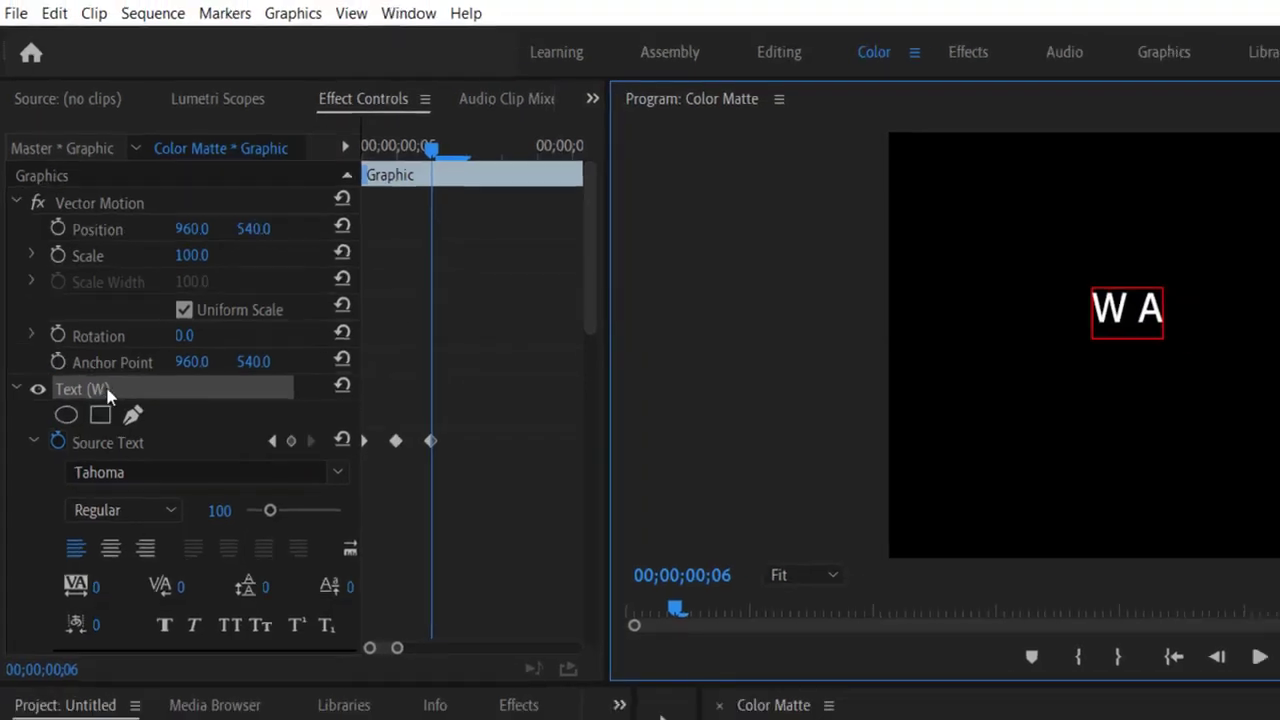
# - Advance to frame 8 and add the first L so the title reads 'WAL'
pyautogui.click(115, 408)
pyautogui.press('Right')
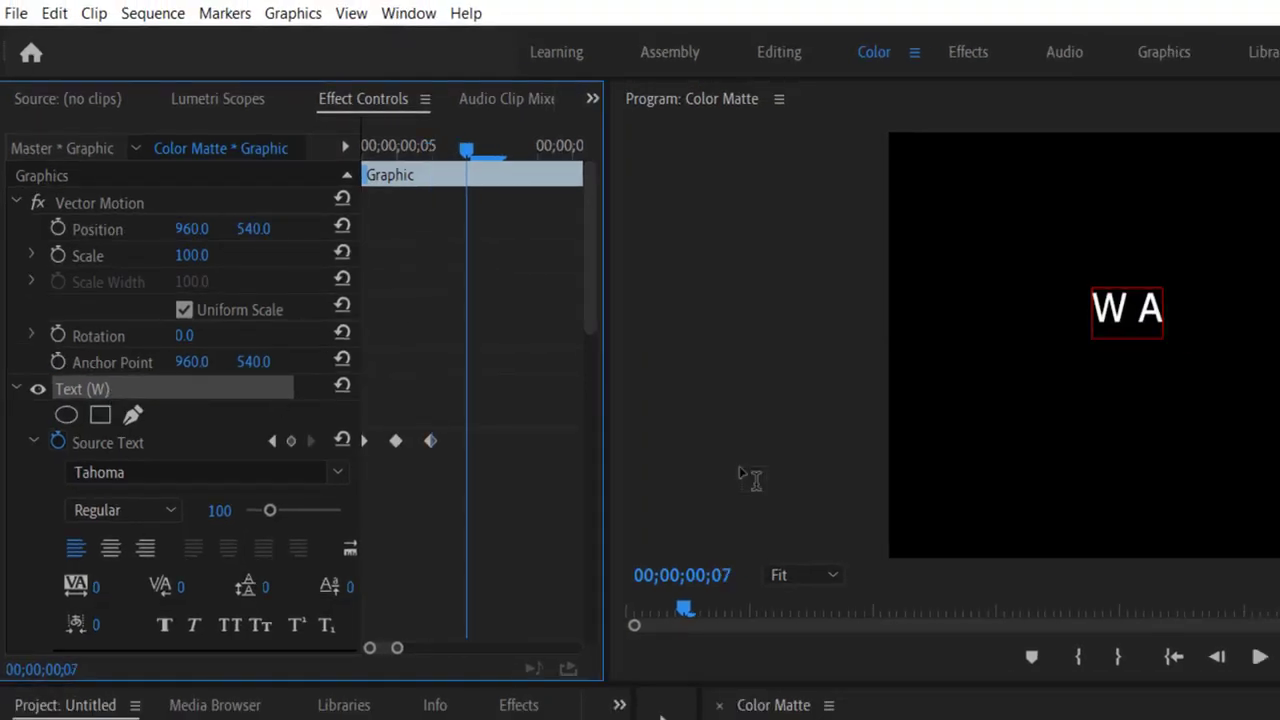
pyautogui.click(1172, 322)
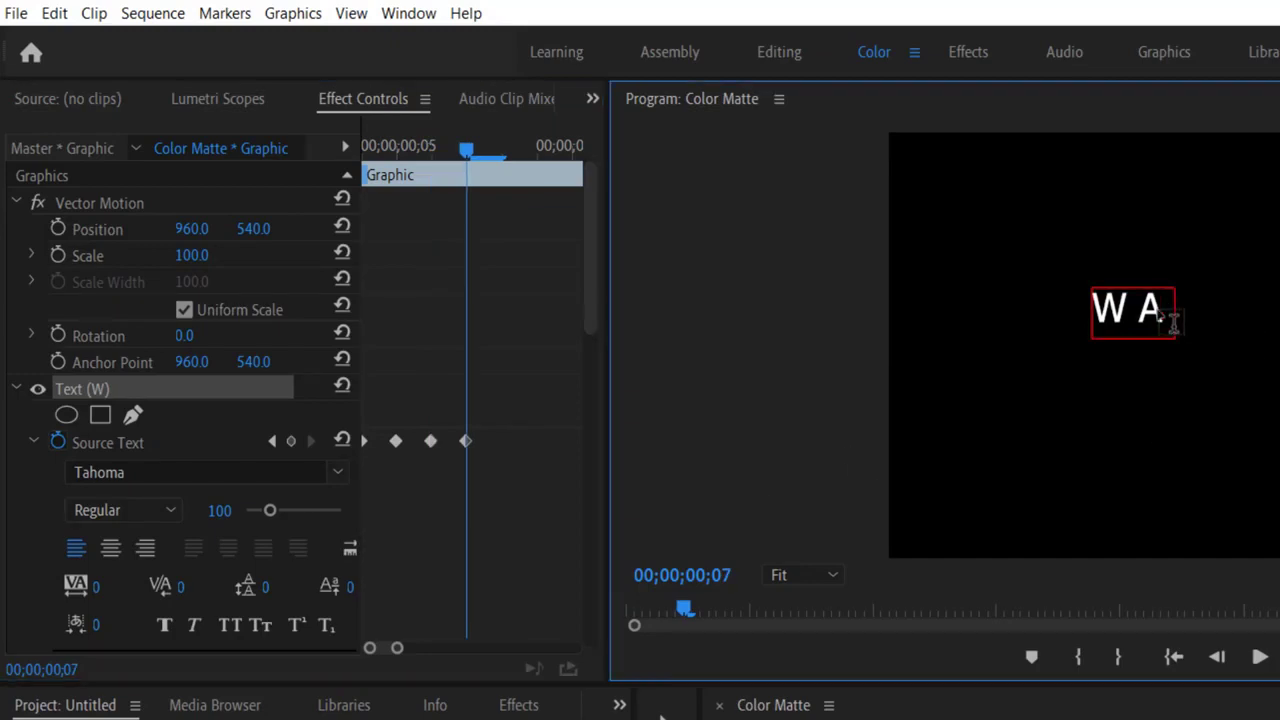
pyautogui.click(88, 393)
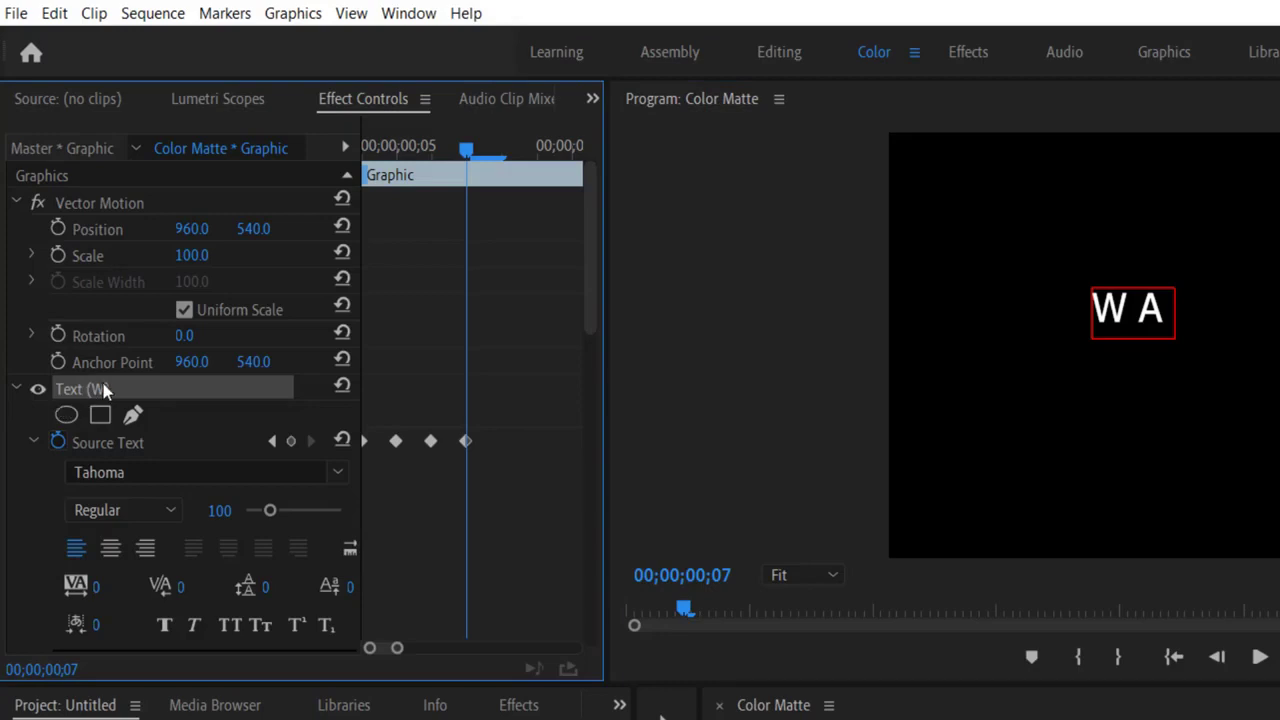
pyautogui.press('Right')
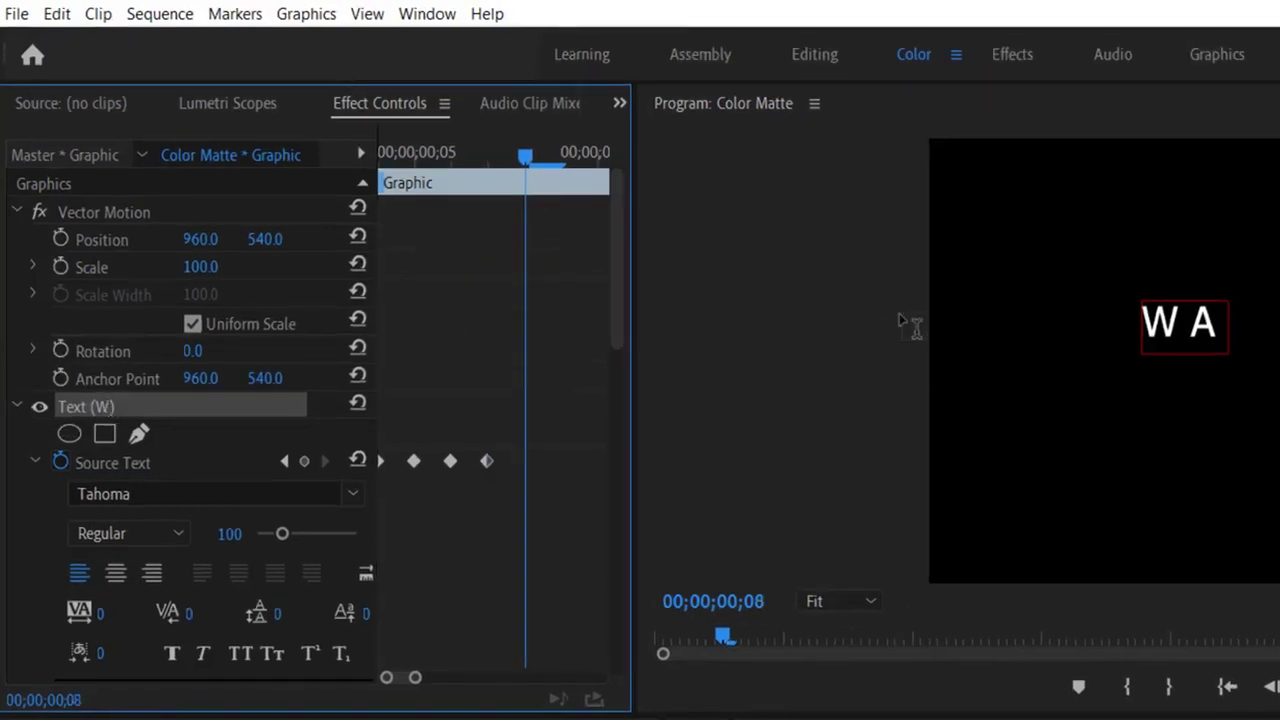
pyautogui.click(1238, 336)
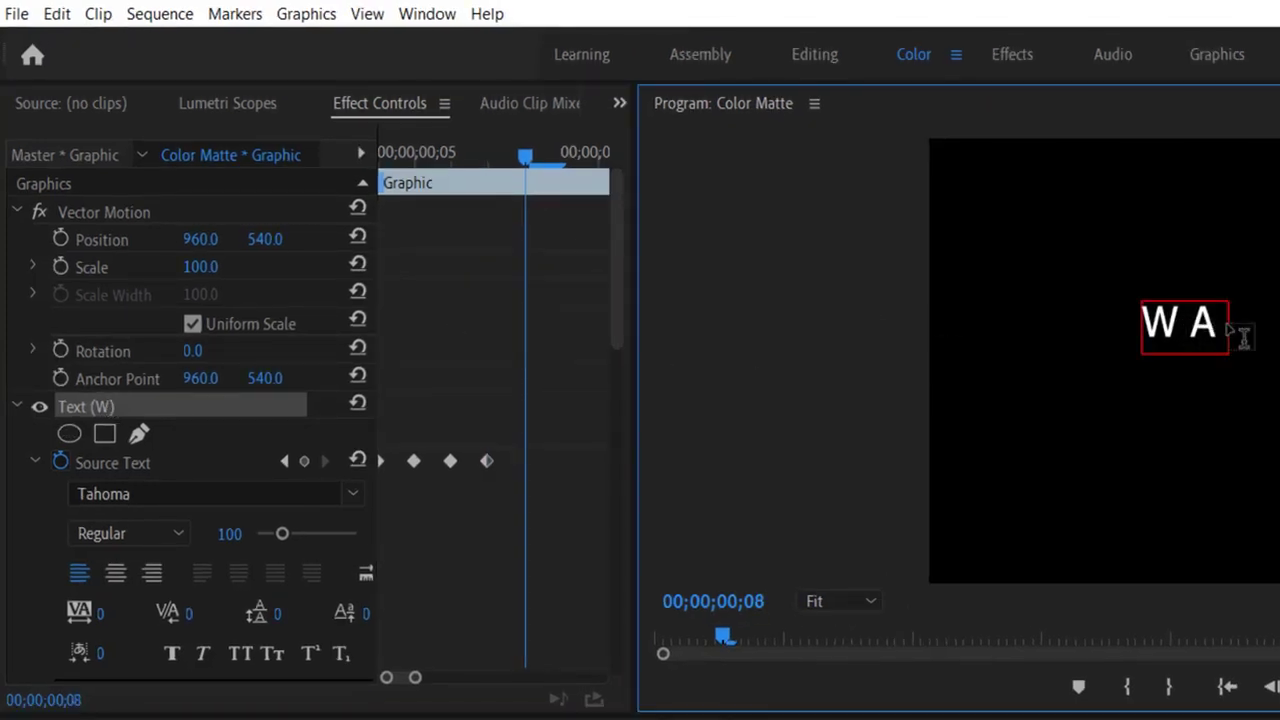
pyautogui.write('L')
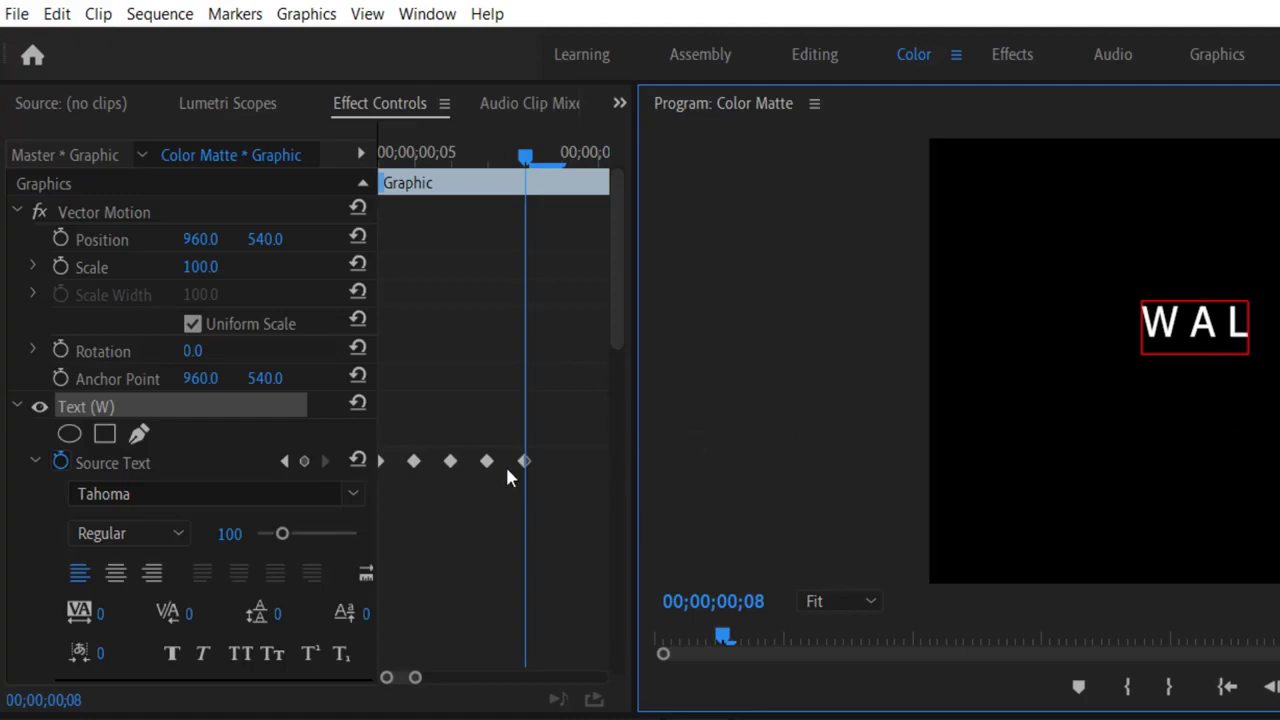
# - Advance to frame 10 and add the second L so the title reads 'WALL'
pyautogui.click(151, 412)
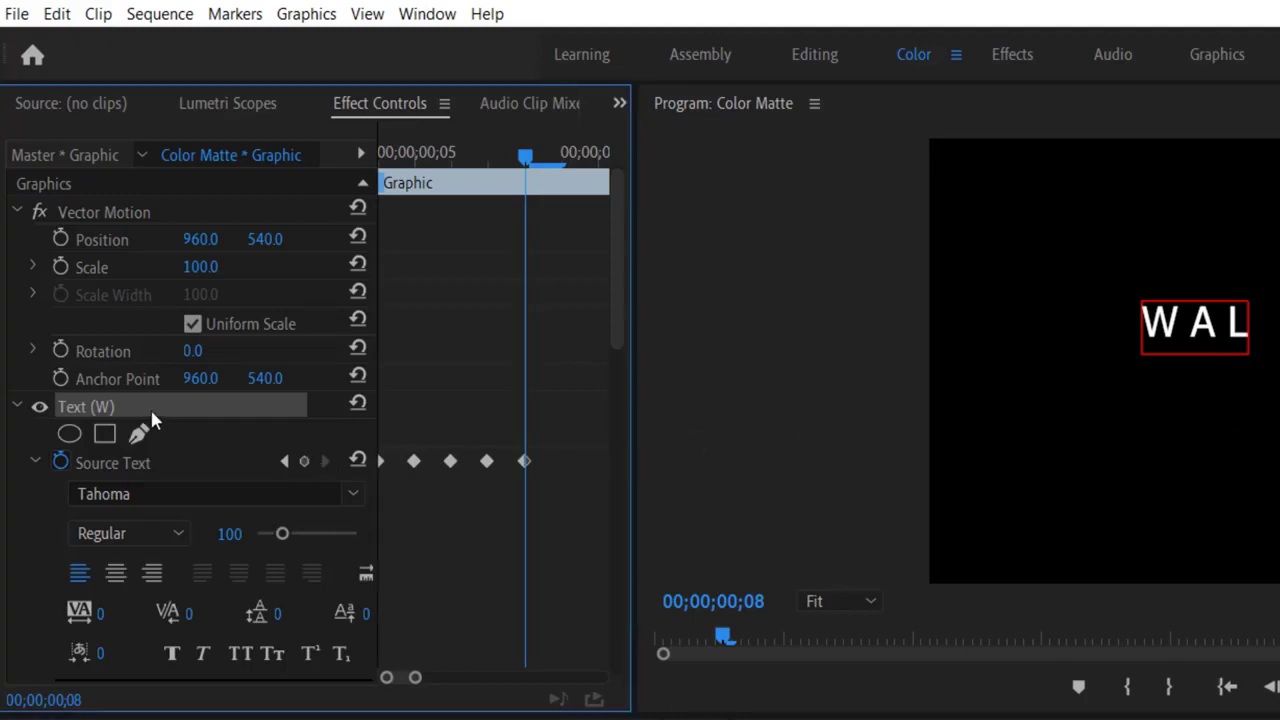
pyautogui.press('Right')
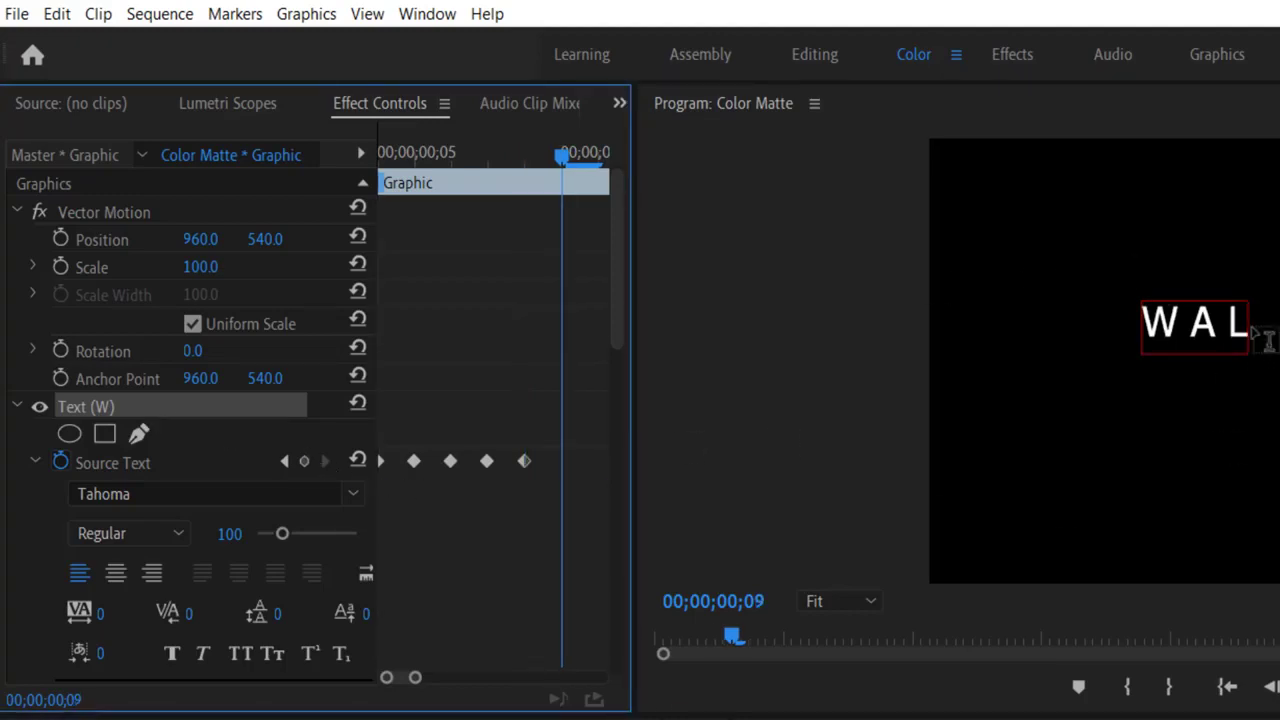
pyautogui.click(1251, 340)
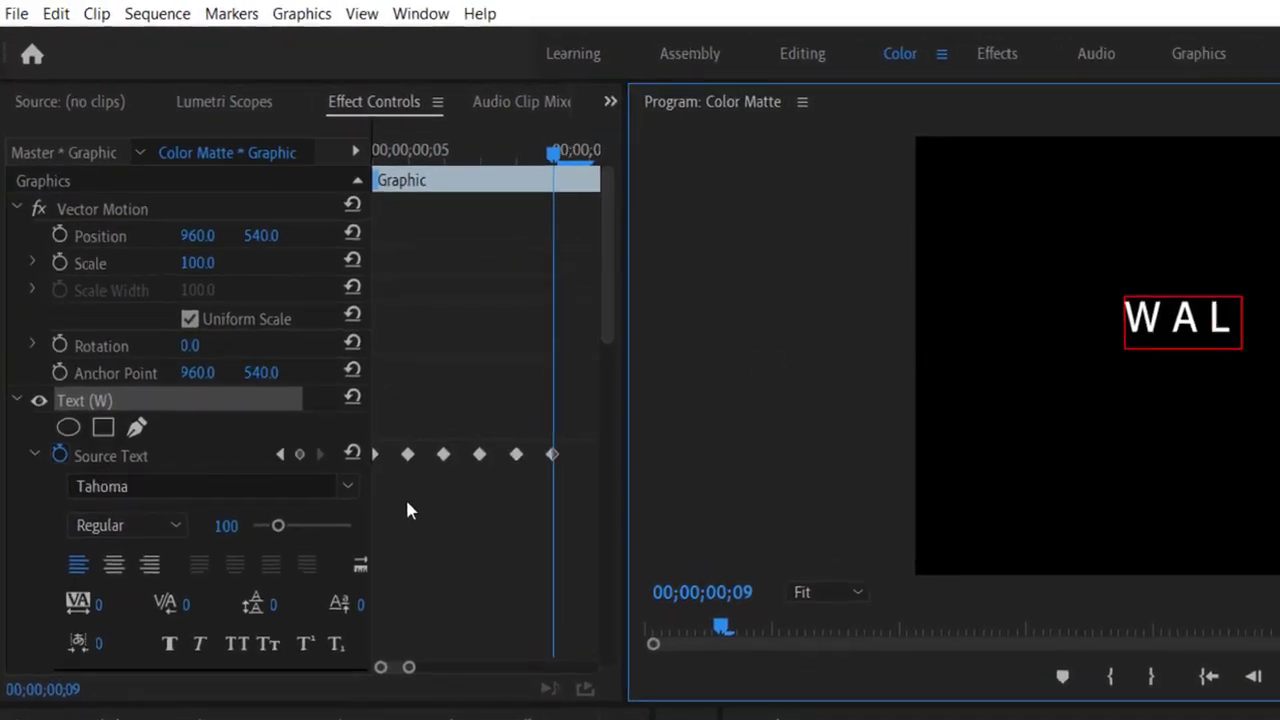
pyautogui.click(214, 405)
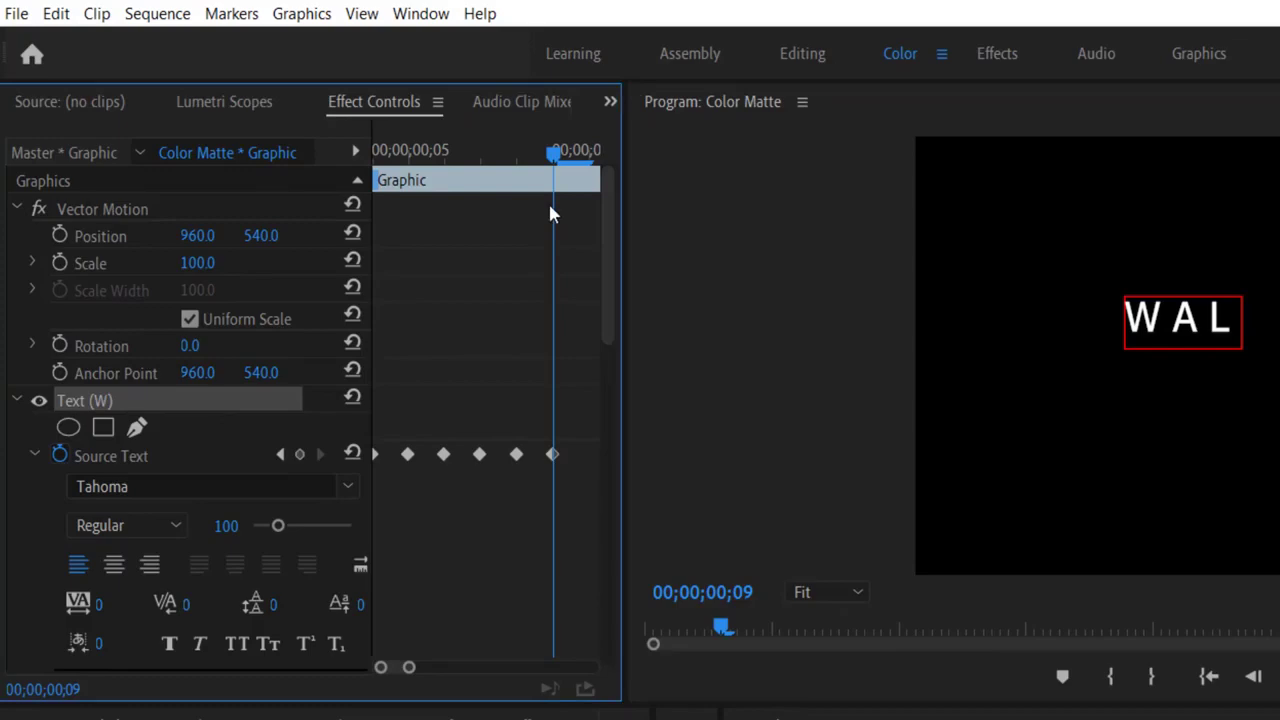
pyautogui.press('Right')
pyautogui.click(1245, 333)
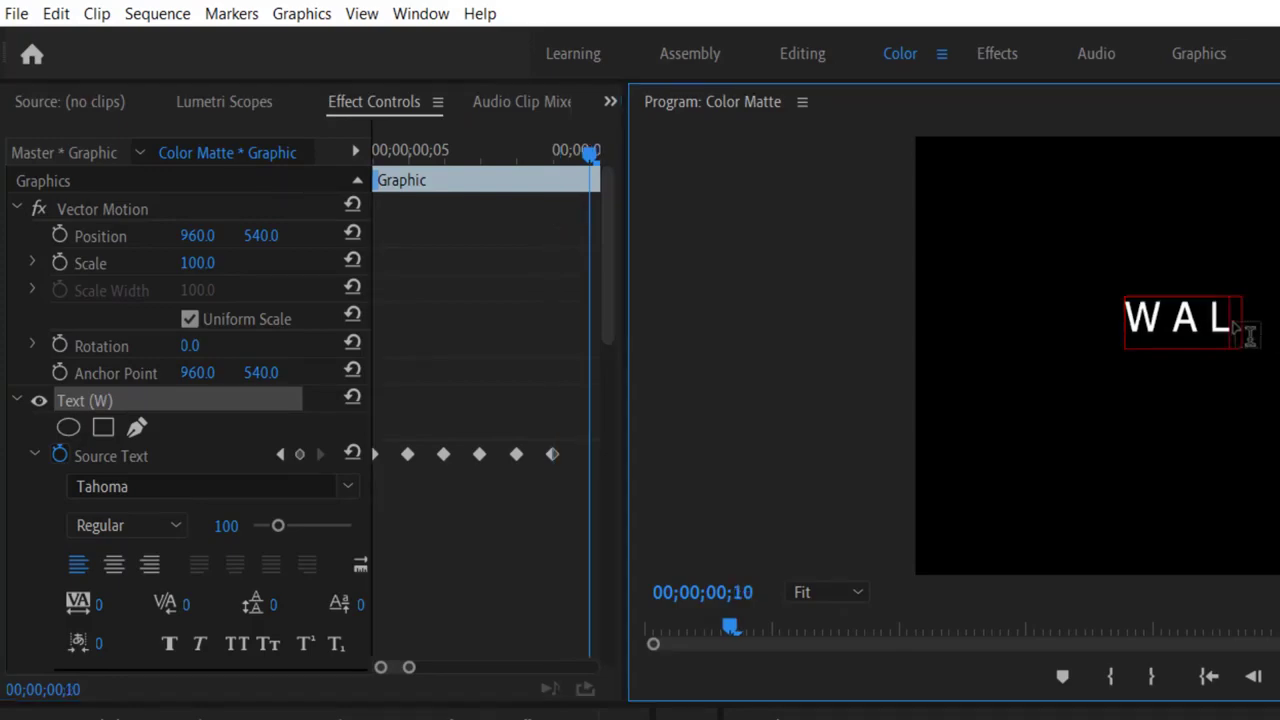
pyautogui.write('L')
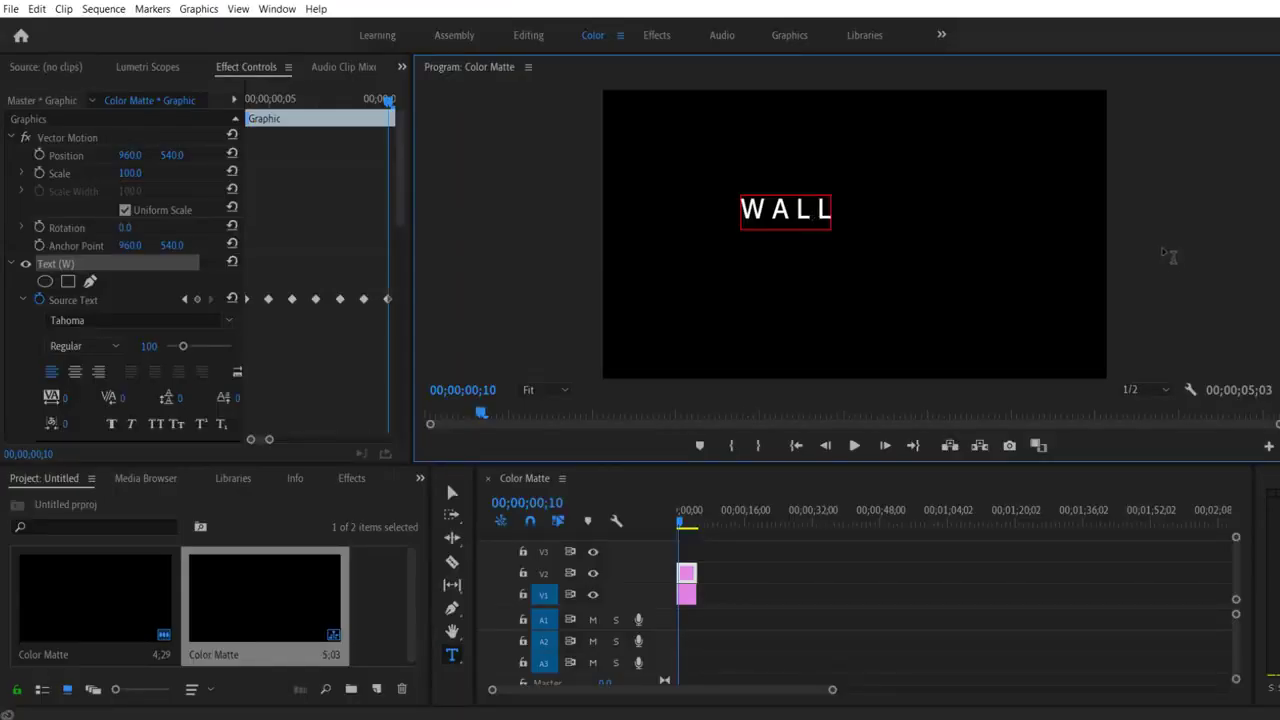
# - Play and scrub the sequence to check the letter-by-letter build
pyautogui.click(854, 445)
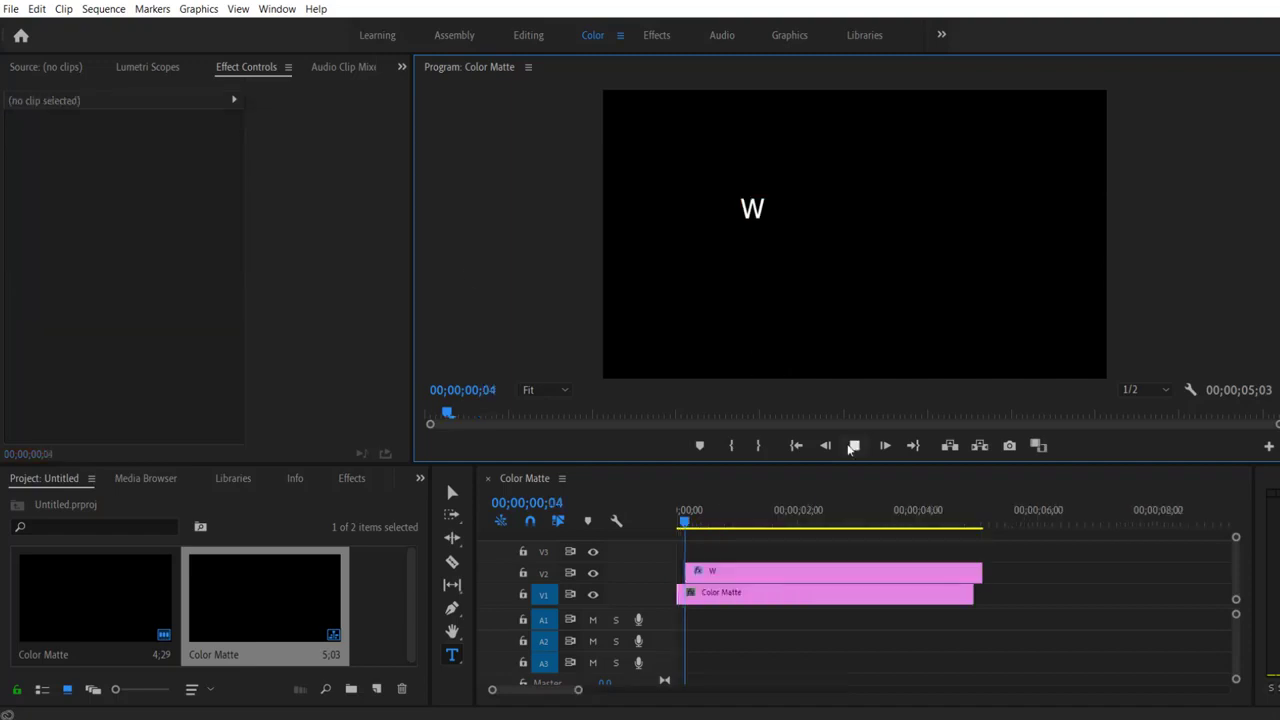
pyautogui.moveTo(663, 530)
pyautogui.mouseDown()
pyautogui.moveTo(699, 543)
pyautogui.moveTo(680, 543)
pyautogui.mouseUp()
pyautogui.click(700, 572)
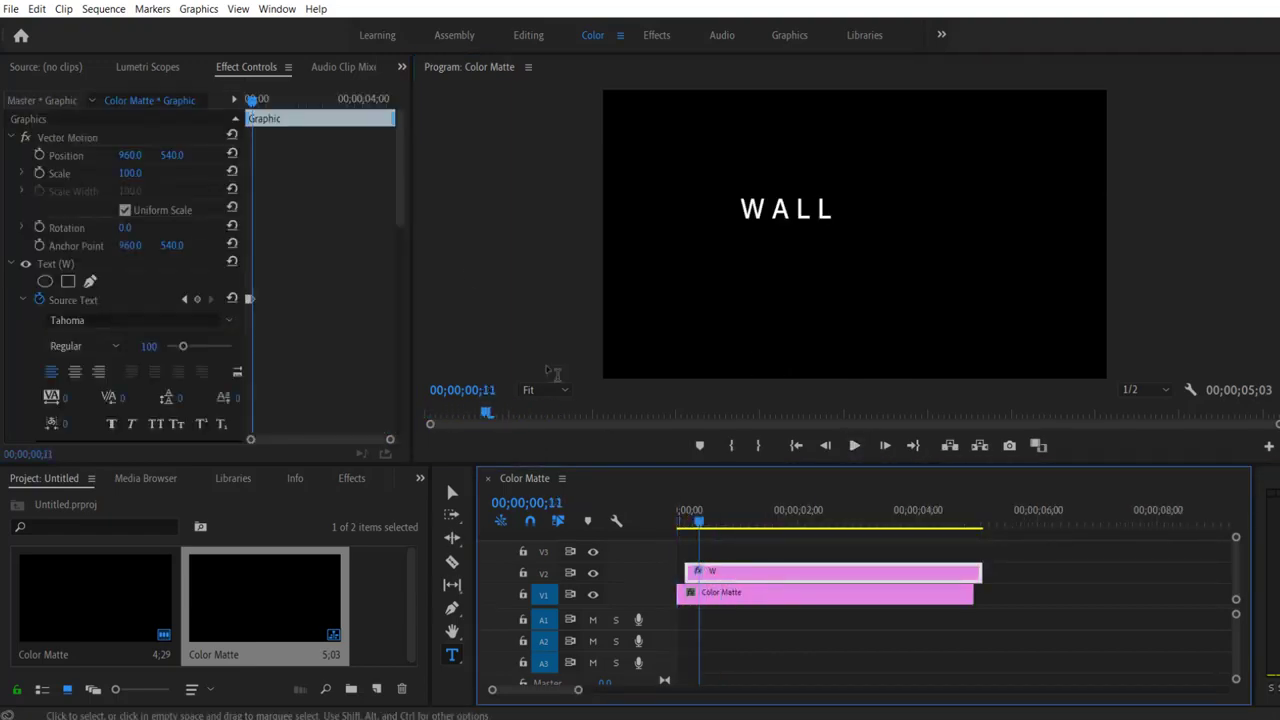
pyautogui.moveTo(300, 99)
pyautogui.mouseDown()
pyautogui.moveTo(297, 187)
pyautogui.moveTo(268, 209)
pyautogui.moveTo(316, 226)
pyautogui.moveTo(255, 243)
pyautogui.moveTo(386, 282)
pyautogui.moveTo(232, 282)
pyautogui.moveTo(343, 290)
pyautogui.mouseUp()
pyautogui.click(700, 515)
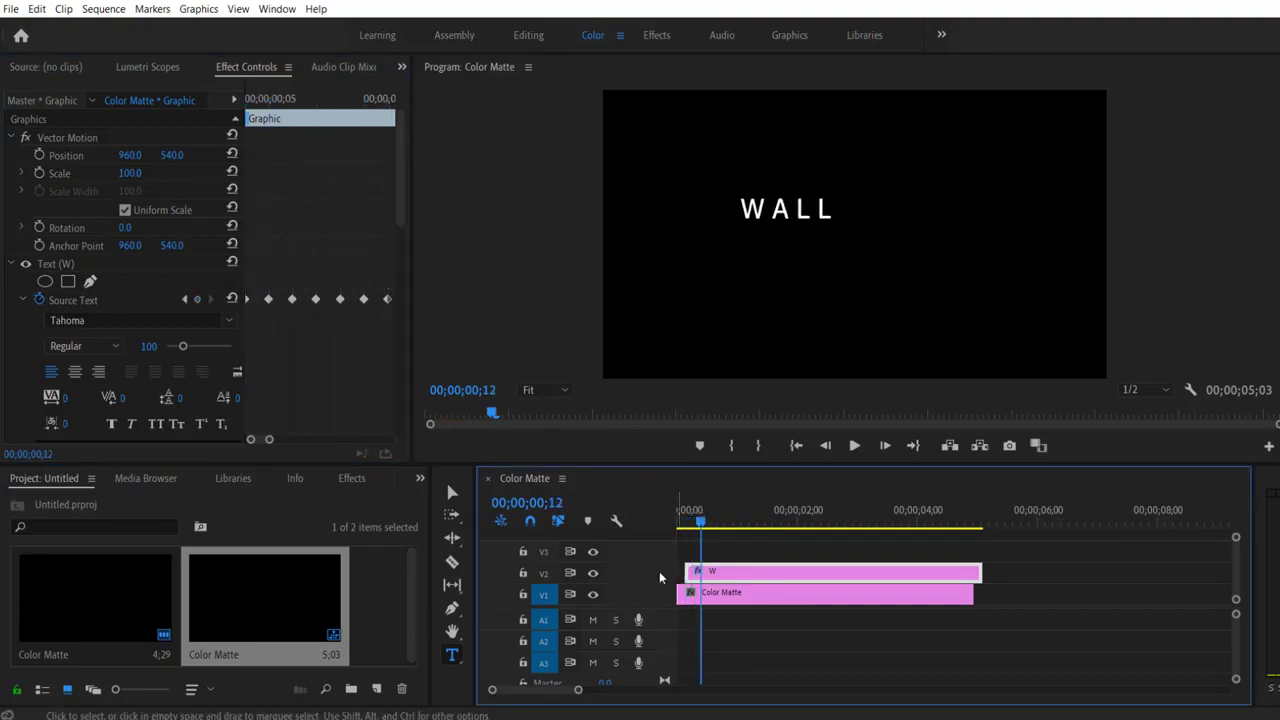
# - Recentre the WALL text, scale it to about 181%, and recheck the build
pyautogui.click(456, 491)
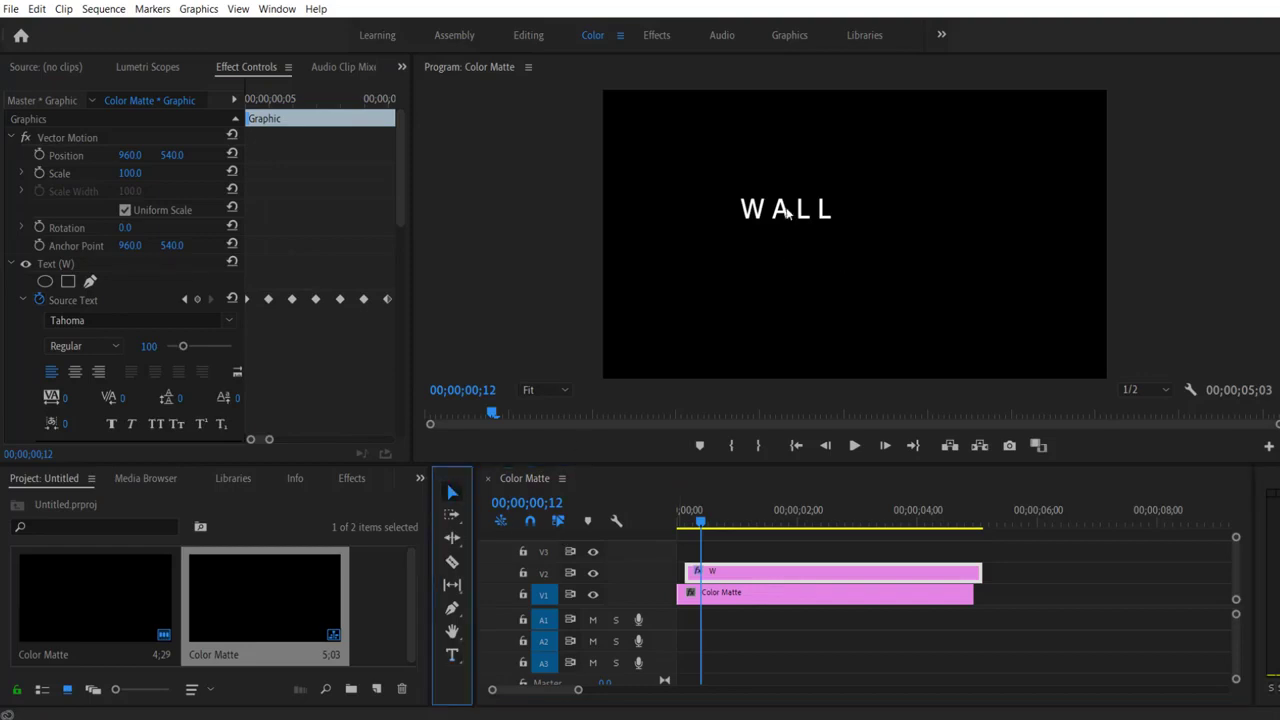
pyautogui.moveTo(787, 212); pyautogui.dragTo(845, 246)
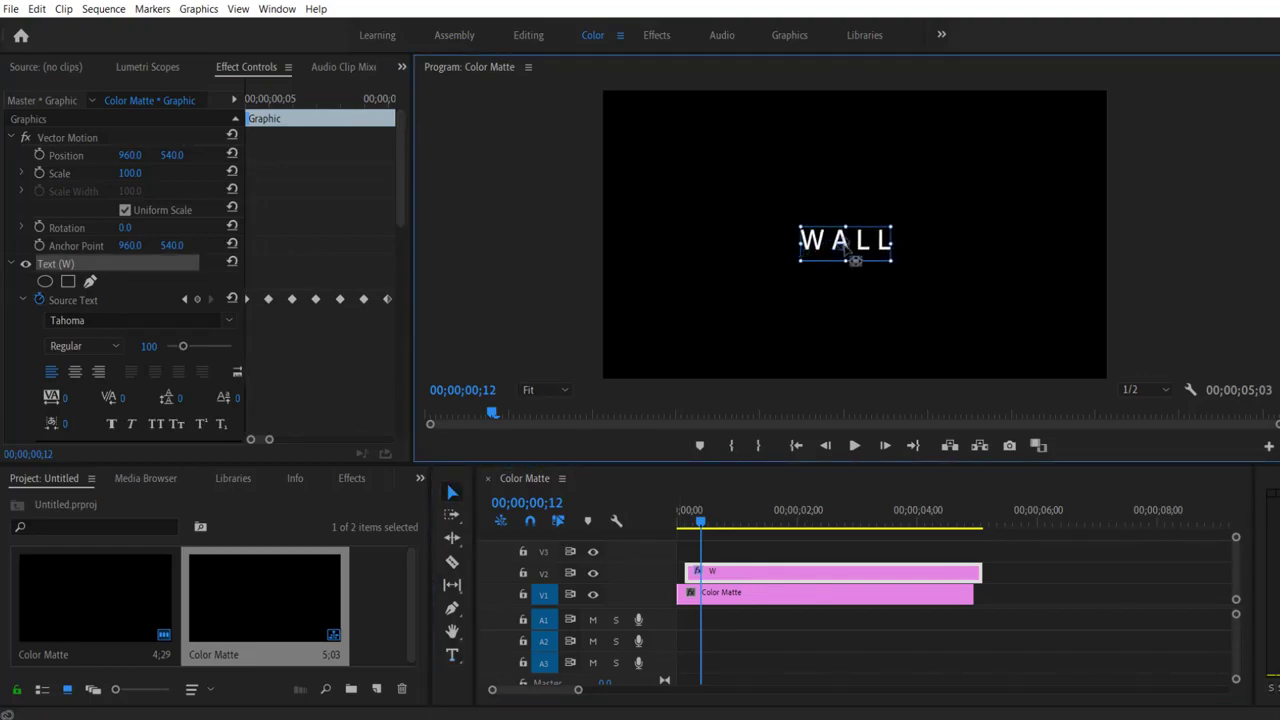
pyautogui.moveTo(130, 173); pyautogui.dragTo(231, 173)
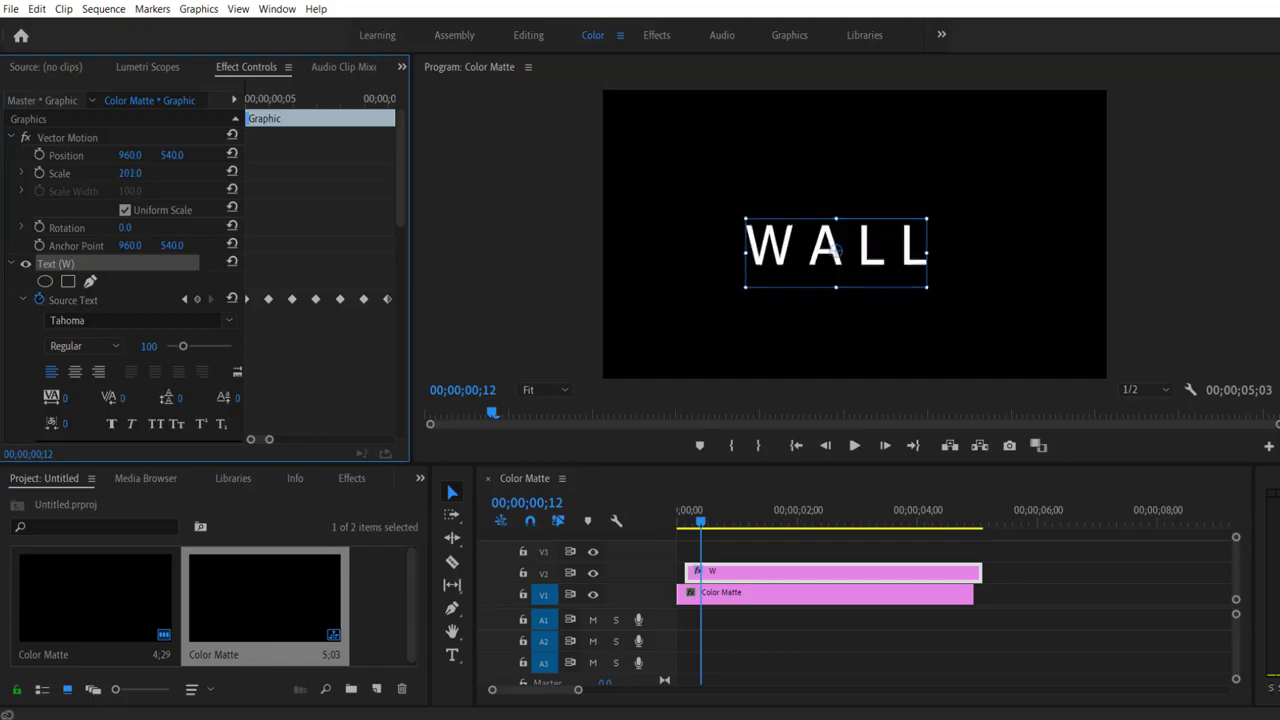
pyautogui.click(687, 525)
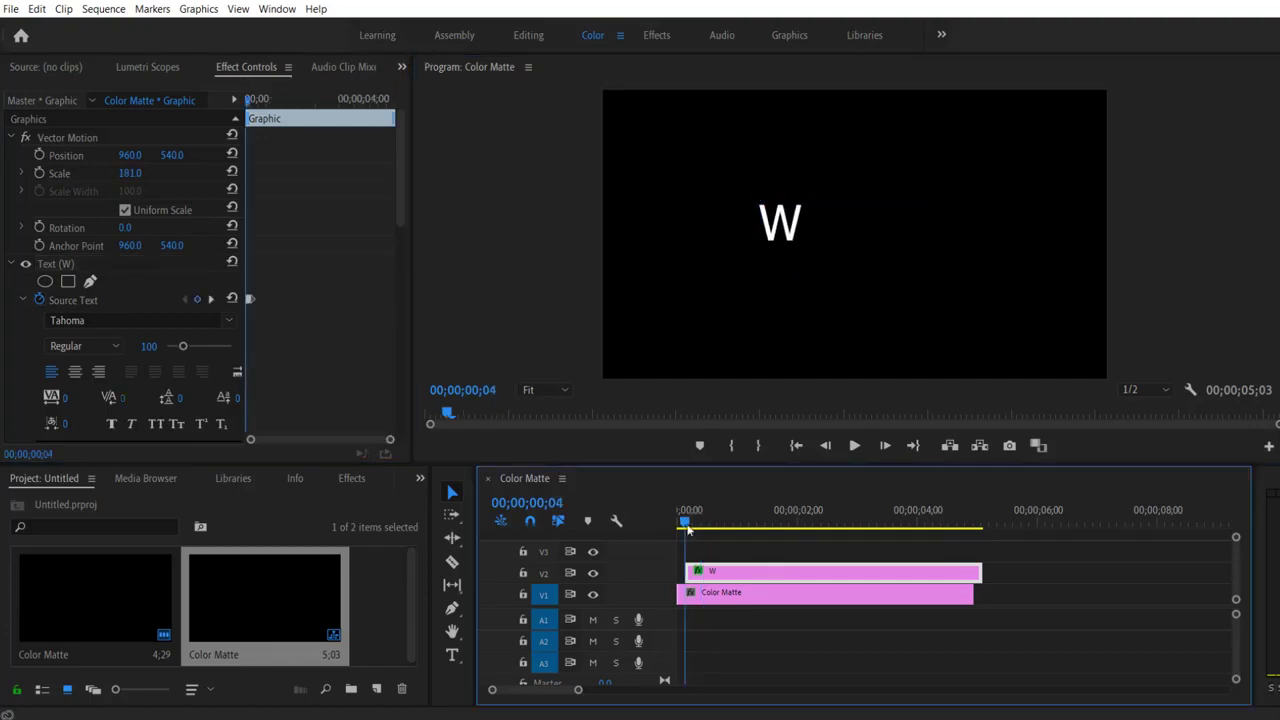
pyautogui.moveTo(687, 530)
pyautogui.mouseDown()
pyautogui.moveTo(705, 535)
pyautogui.moveTo(705, 555)
pyautogui.mouseUp()
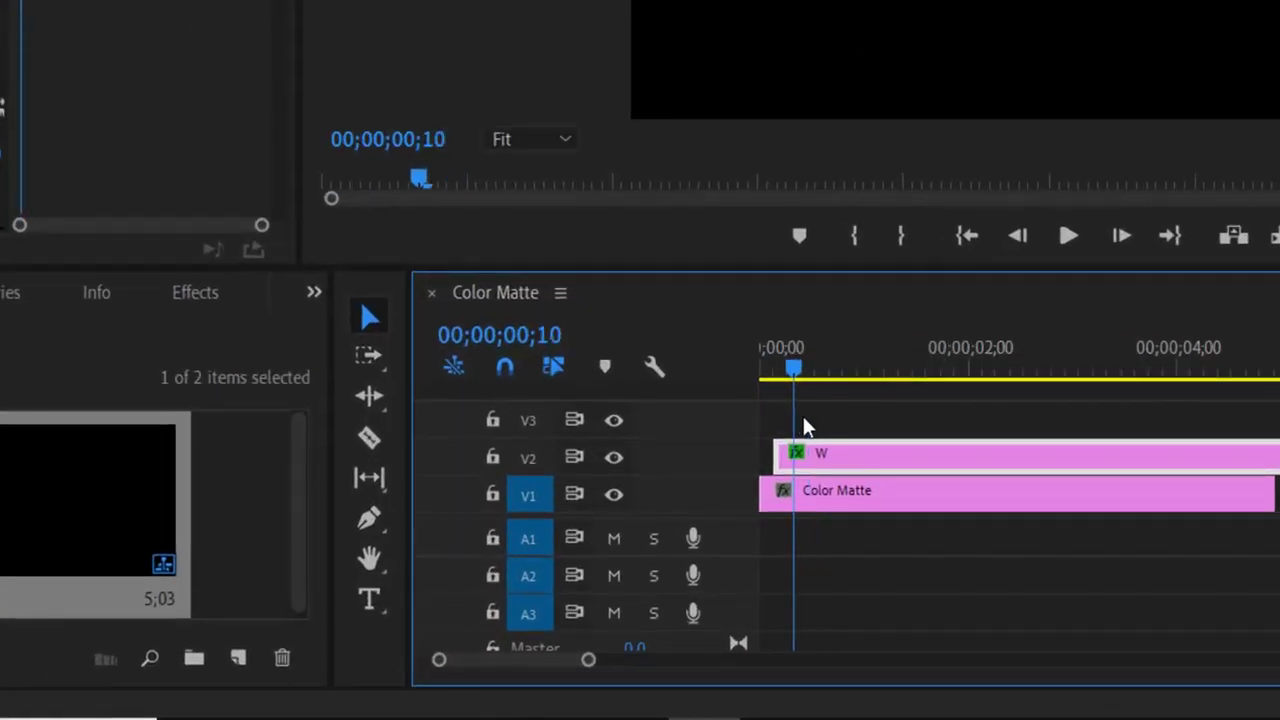
# - Razor-cut the W title clip on V2 at 00;00;00;16, where WALL is complete
pyautogui.moveTo(806, 427); pyautogui.dragTo(822, 430)
pyautogui.click(369, 437)
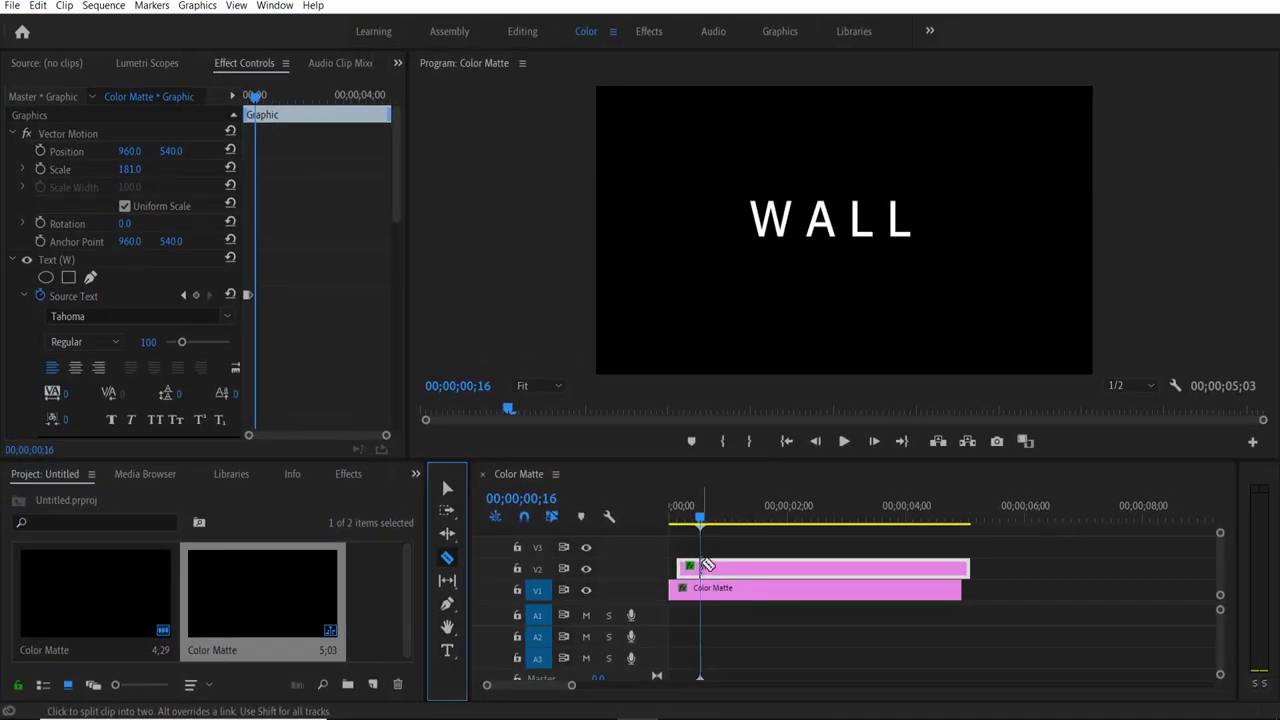
pyautogui.click(702, 568)
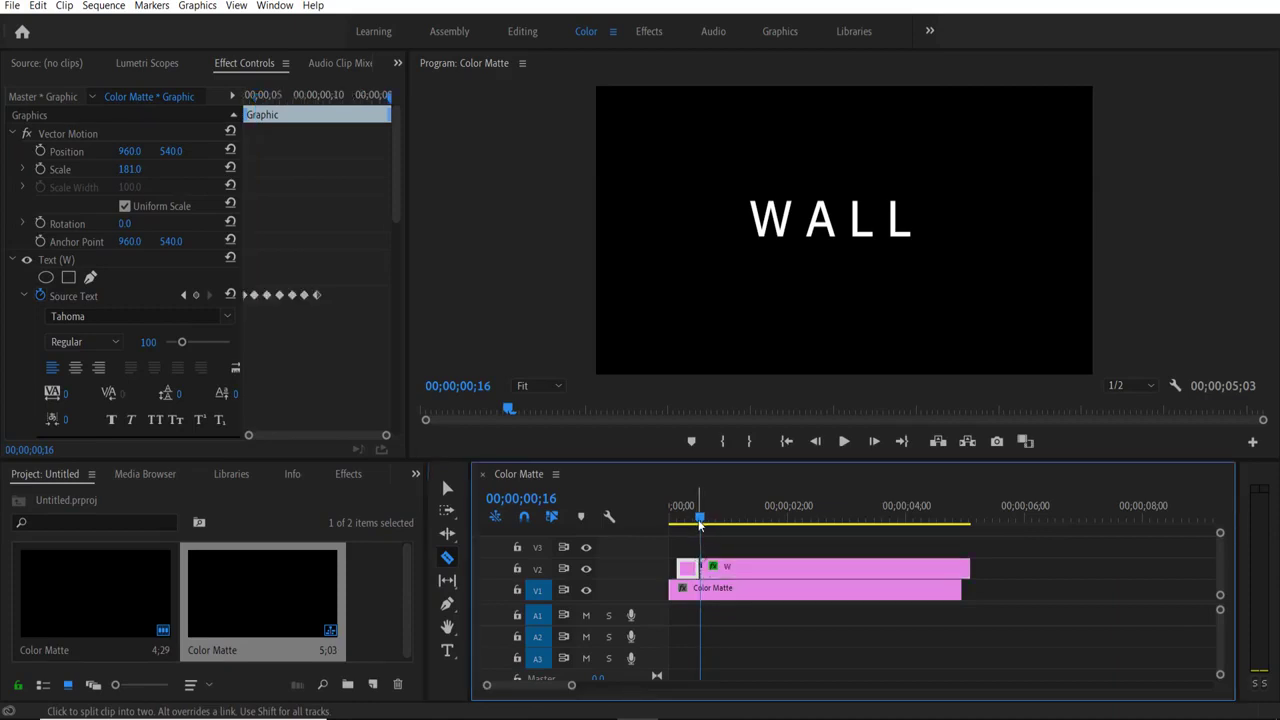
pyautogui.click(712, 519)
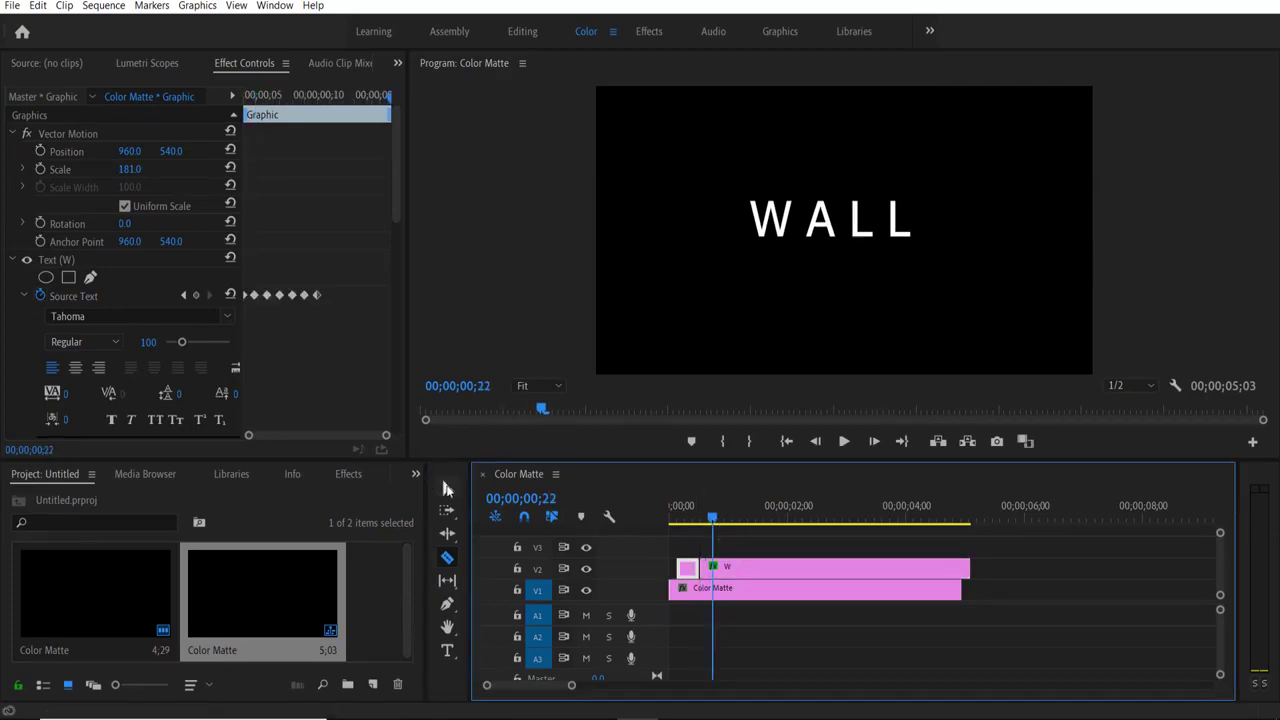
# - Duplicate the later W piece onto V3, stacked above the original
pyautogui.click(446, 486)
pyautogui.click(766, 568)
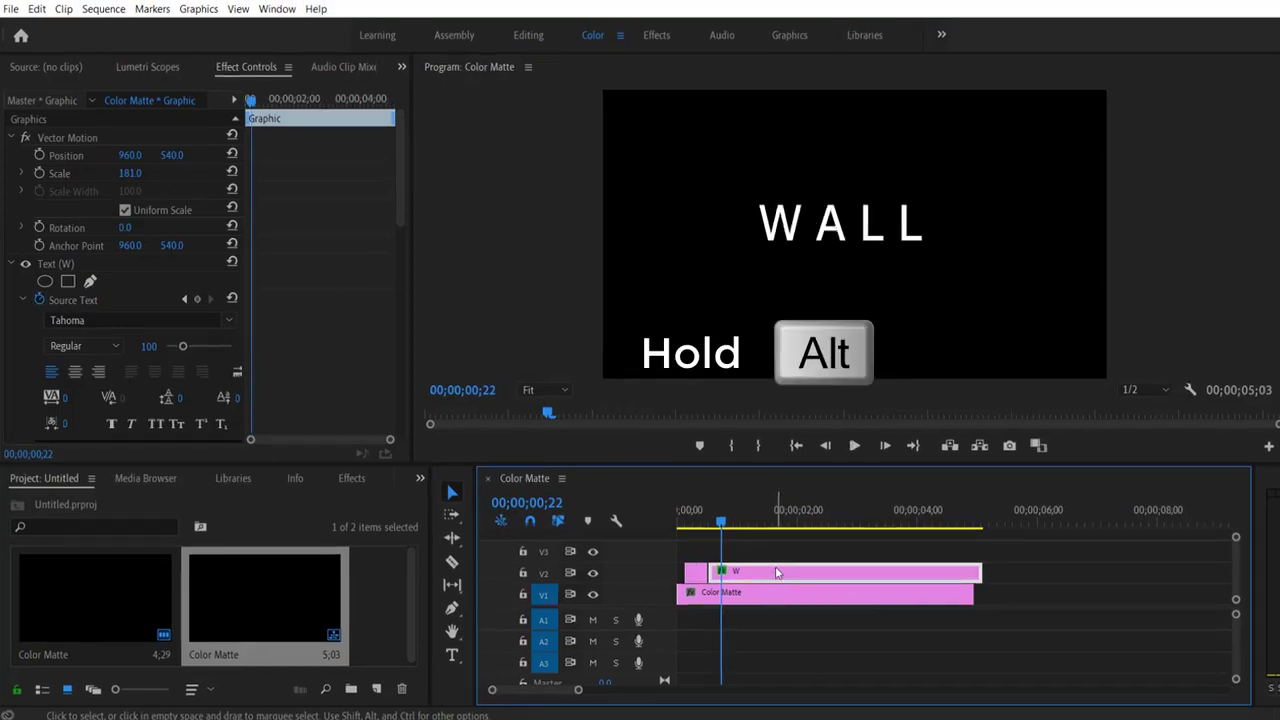
pyautogui.moveTo(776, 574); pyautogui.dragTo(776, 511)
pyautogui.moveTo(815, 417); pyautogui.dragTo(815, 481)
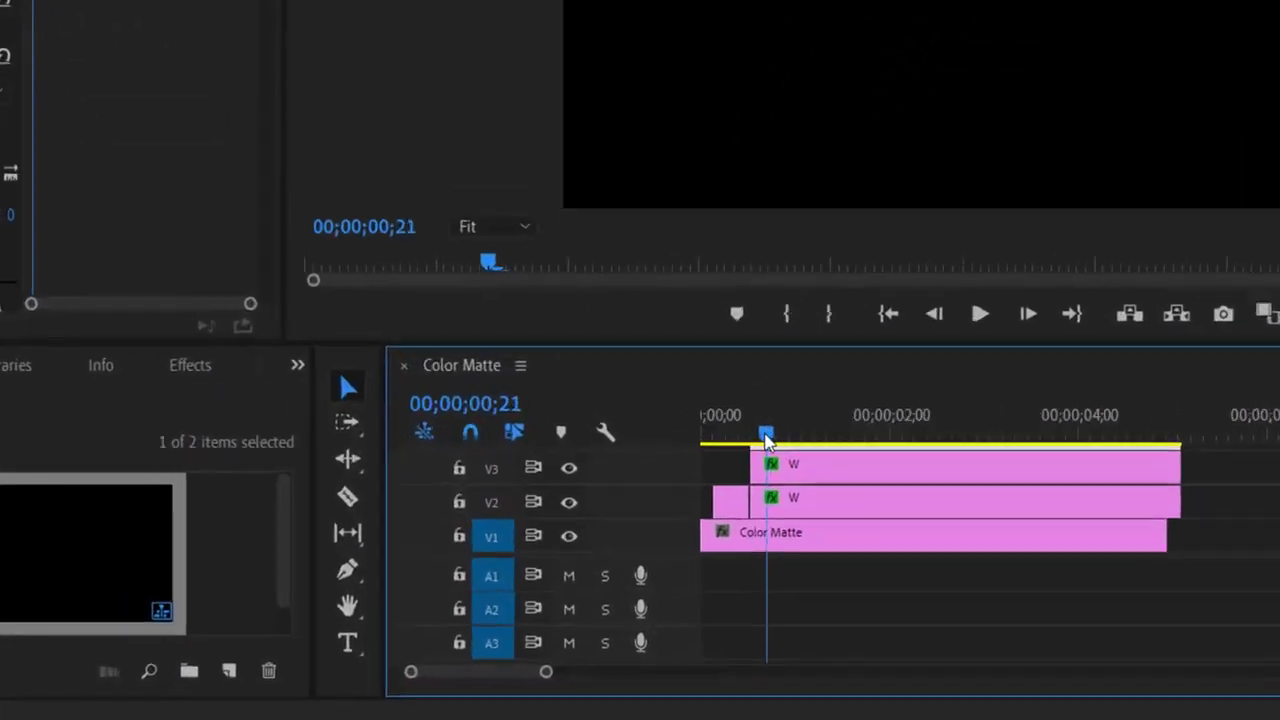
pyautogui.moveTo(720, 537); pyautogui.dragTo(708, 537)
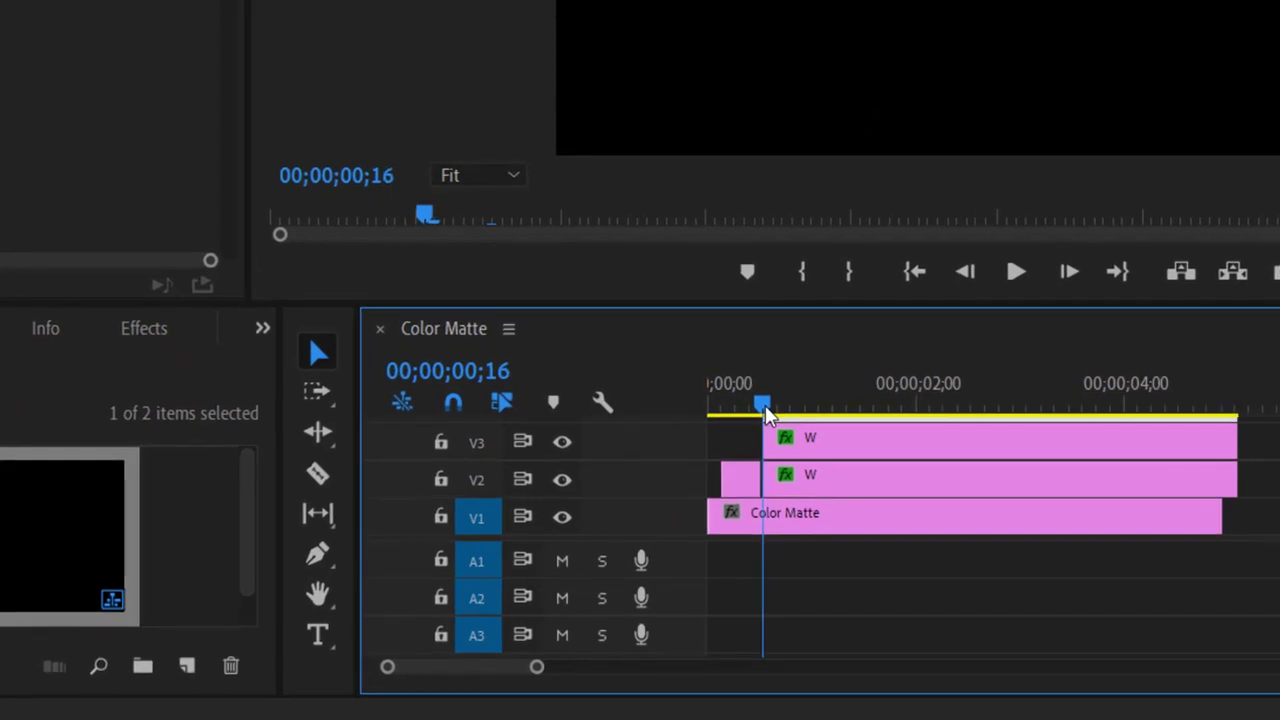
pyautogui.click(809, 478)
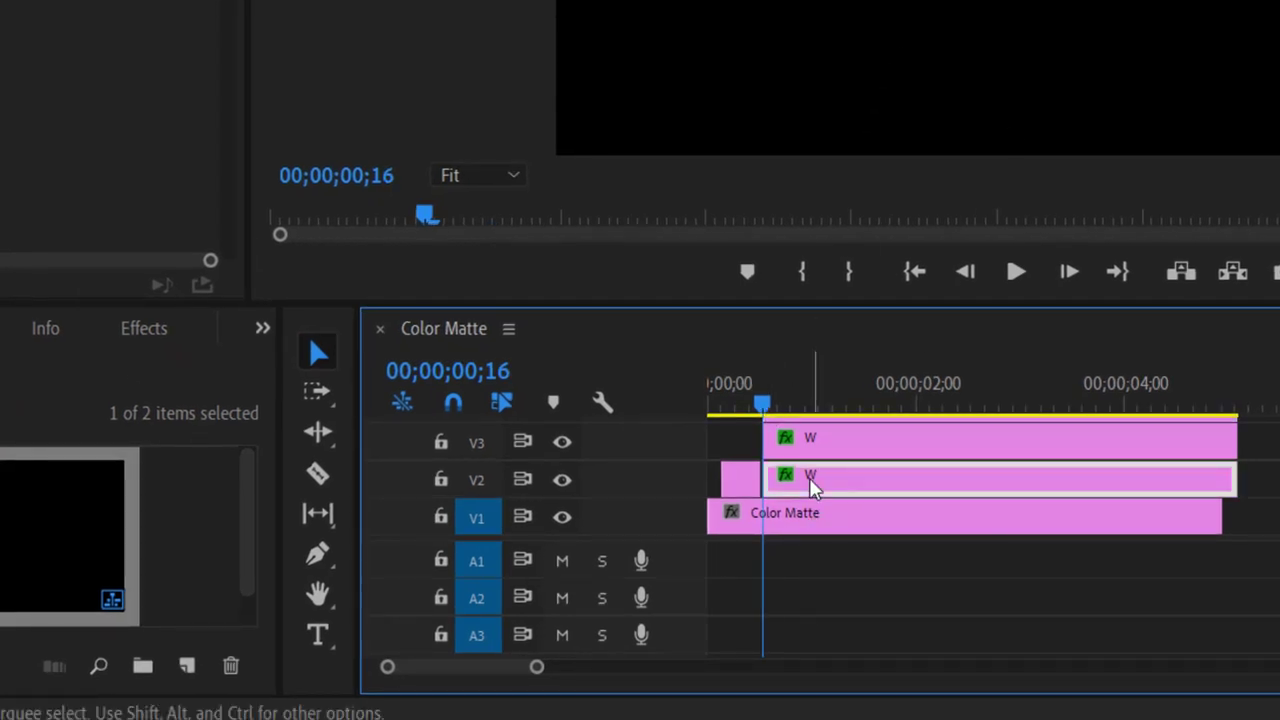
# - Add a rectangle mask to the first copy and shrink it around the letter W
pyautogui.scroll(-10, 200, 300)
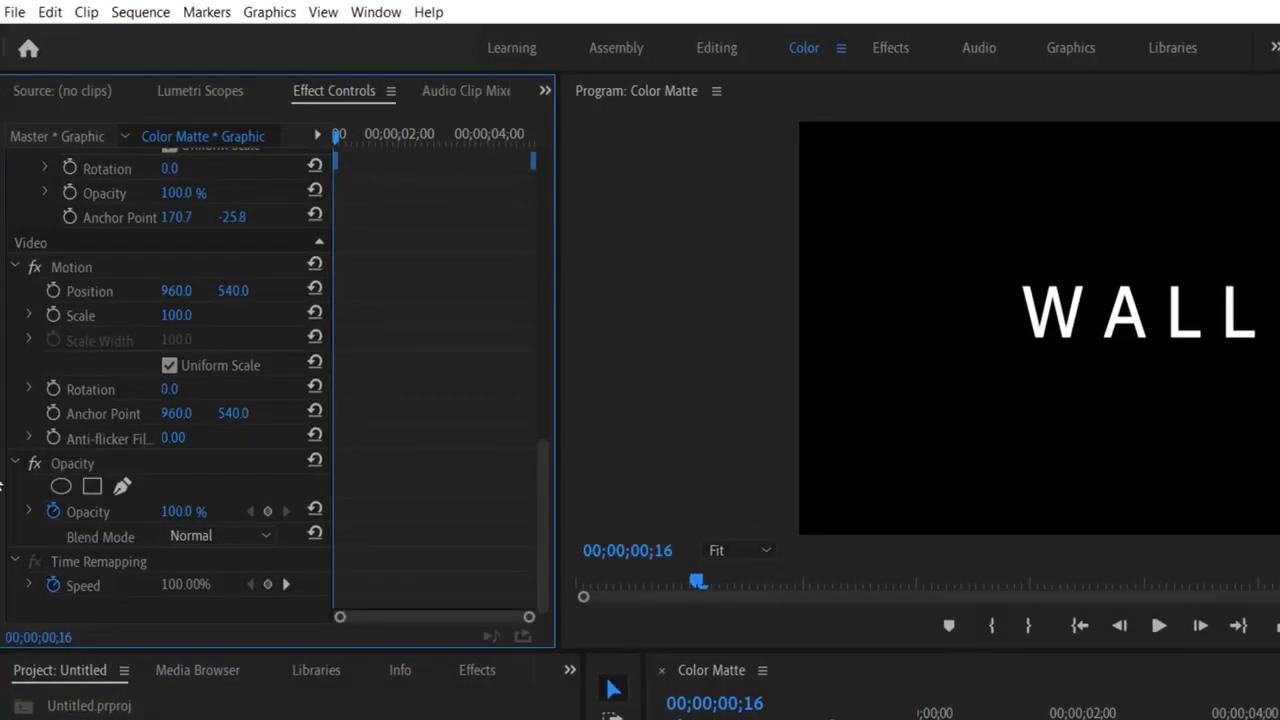
pyautogui.click(91, 487)
pyautogui.rightClick(1080, 325)
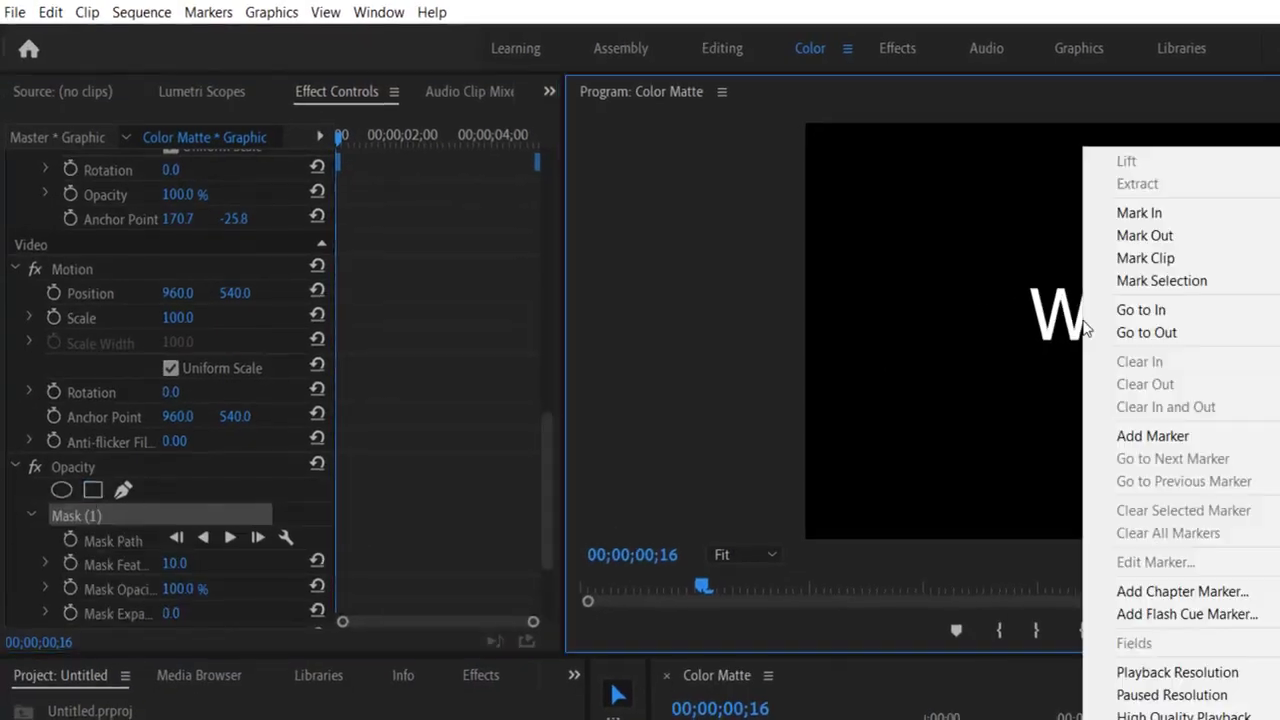
pyautogui.click(1150, 436)
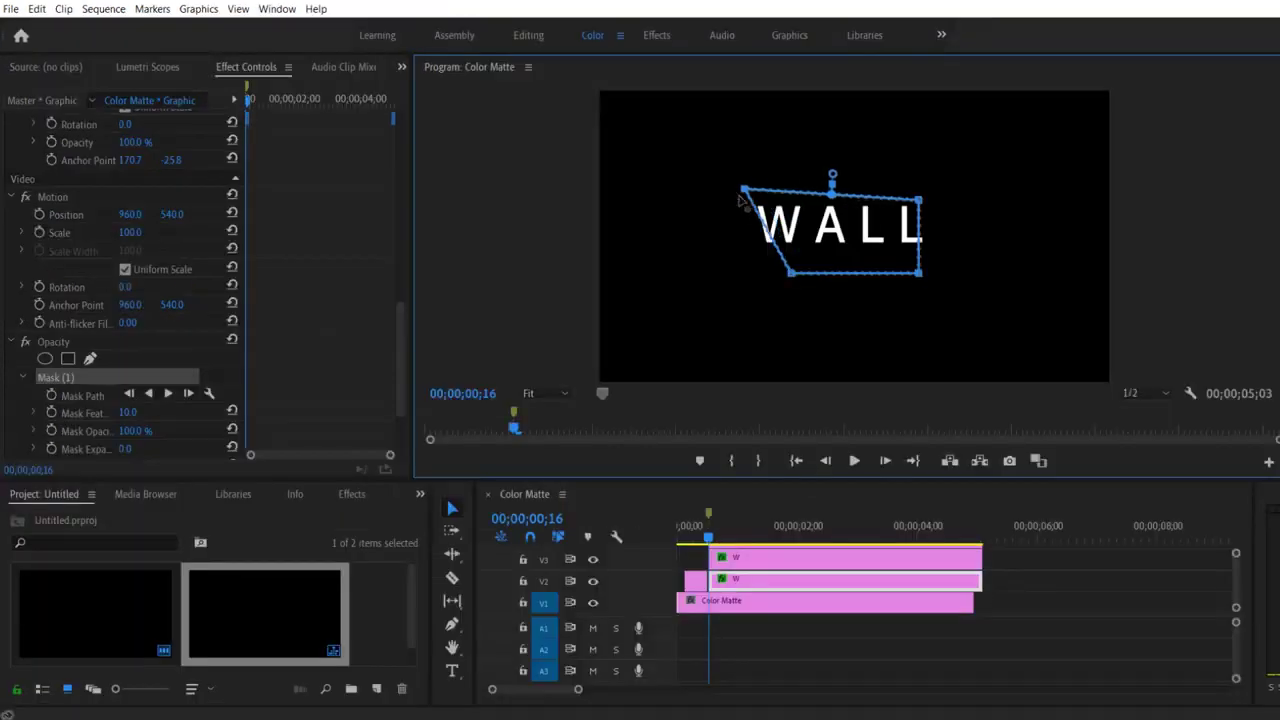
pyautogui.moveTo(742, 190); pyautogui.dragTo(733, 198)
pyautogui.moveTo(791, 273); pyautogui.dragTo(763, 278)
pyautogui.moveTo(920, 198); pyautogui.dragTo(808, 200)
pyautogui.moveTo(920, 272); pyautogui.dragTo(795, 258)
pyautogui.moveTo(733, 198); pyautogui.dragTo(746, 196)
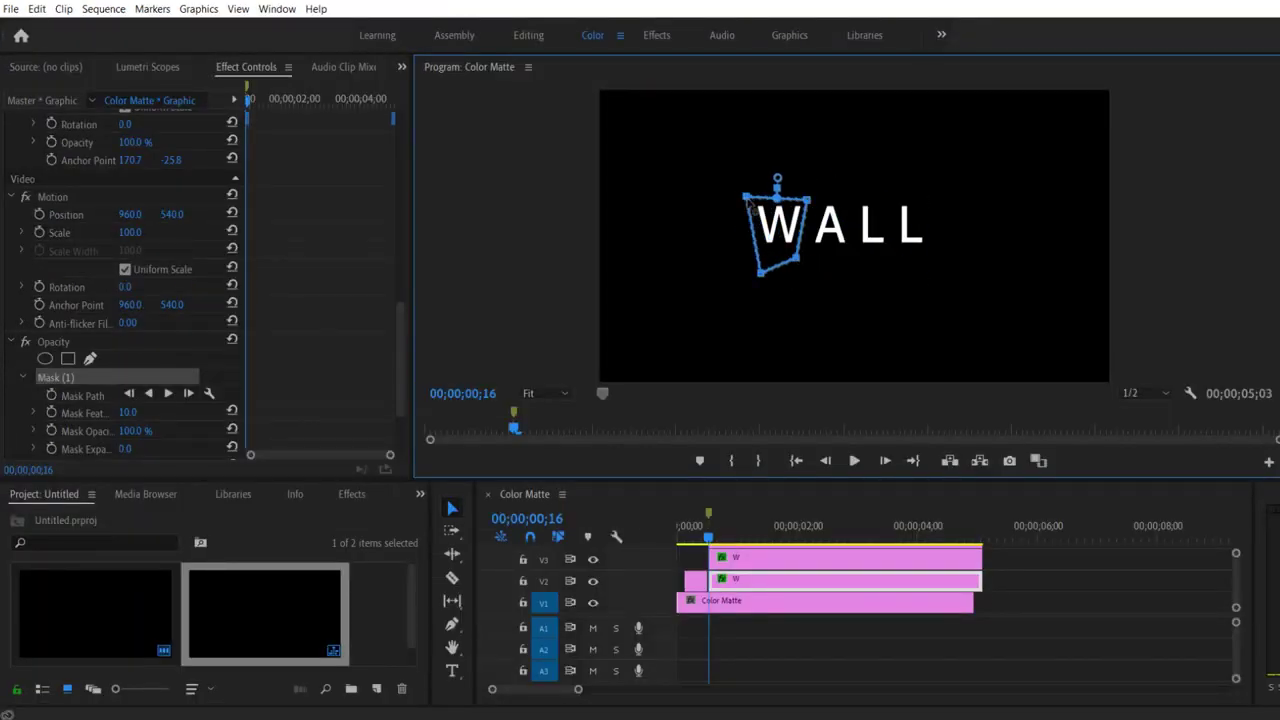
# - Give the V3 copy a rectangle mask fitted around the letter A
pyautogui.click(745, 567)
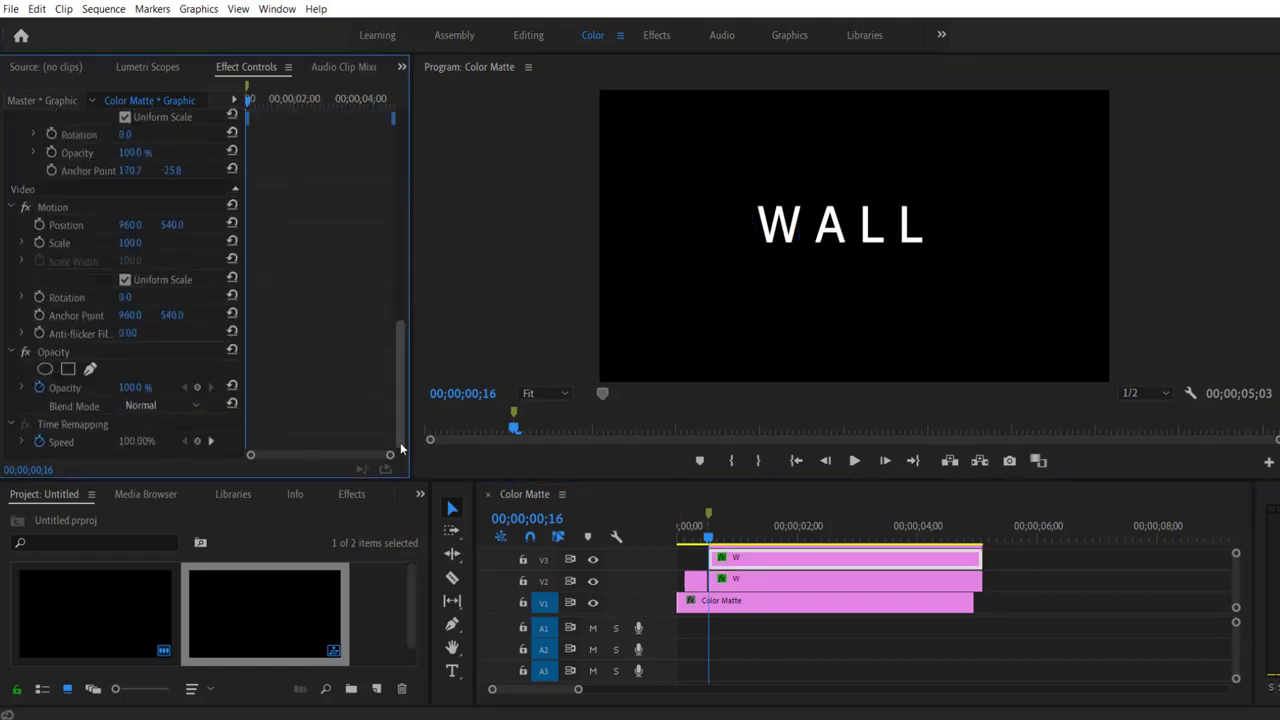
pyautogui.scroll(-1, 400, 449)
pyautogui.click(68, 360)
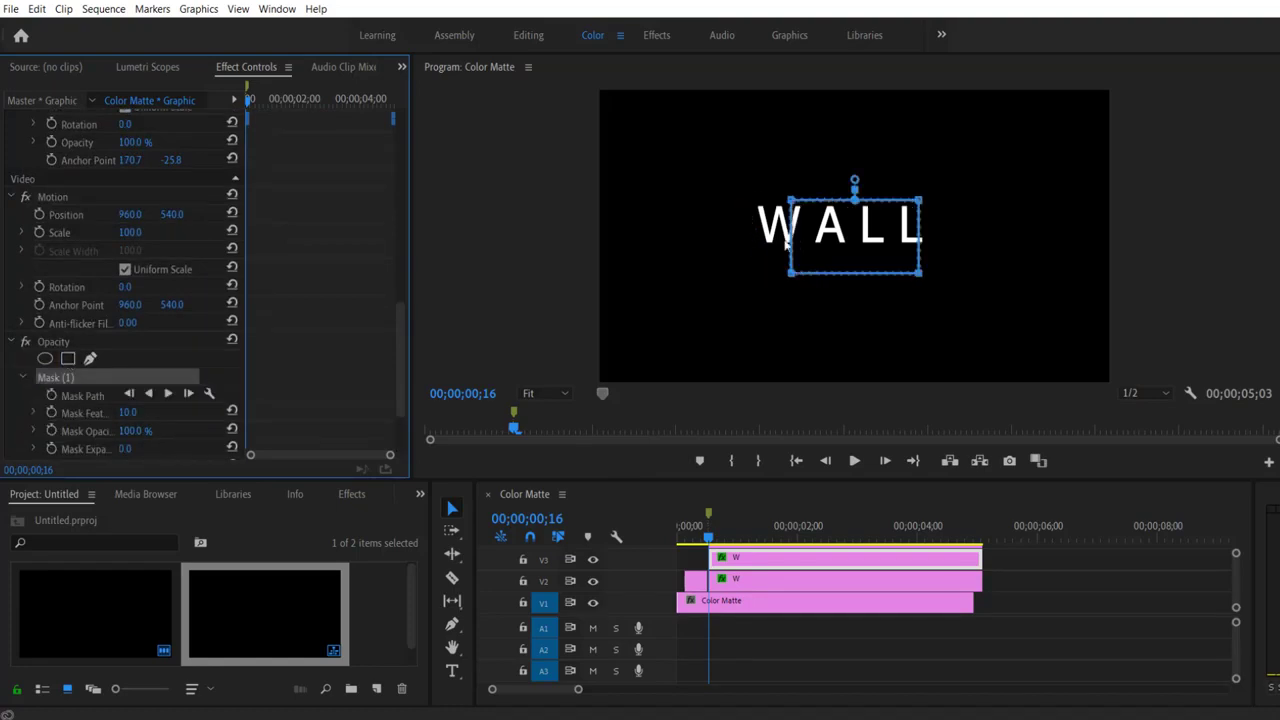
pyautogui.moveTo(920, 200); pyautogui.dragTo(845, 190)
pyautogui.moveTo(757, 200); pyautogui.dragTo(818, 190)
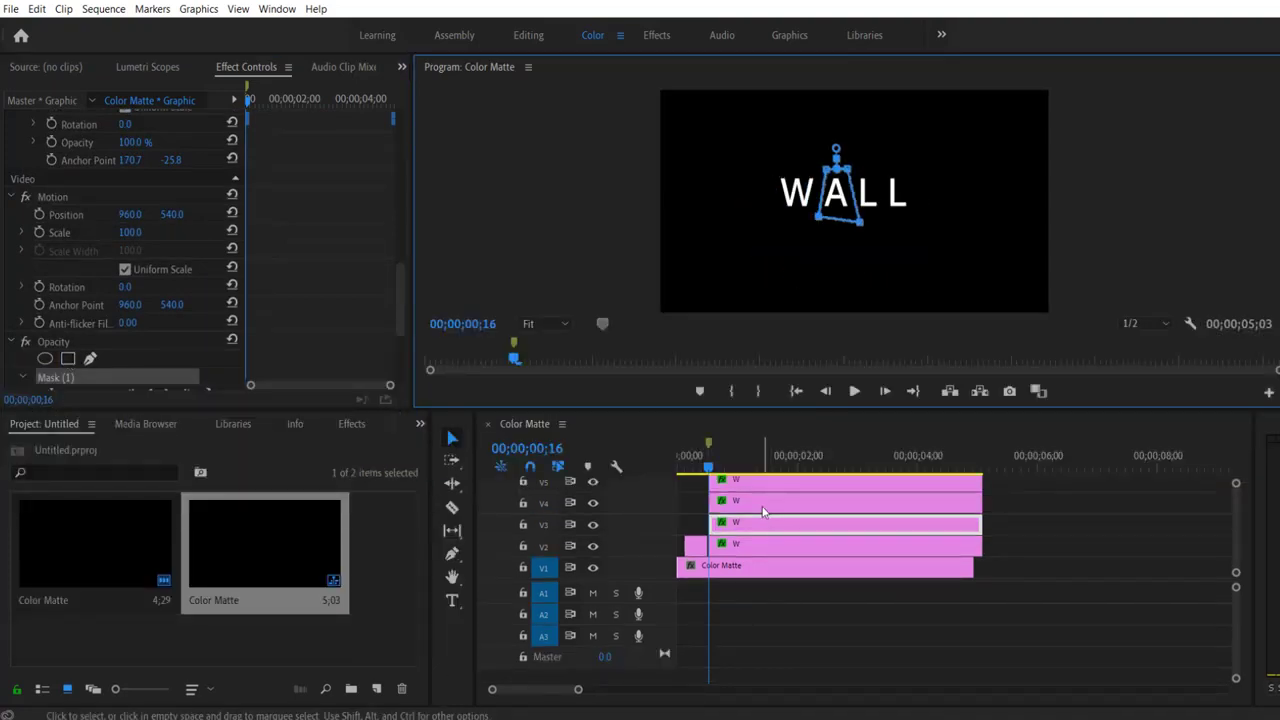
pyautogui.moveTo(827, 412); pyautogui.dragTo(450, 537)
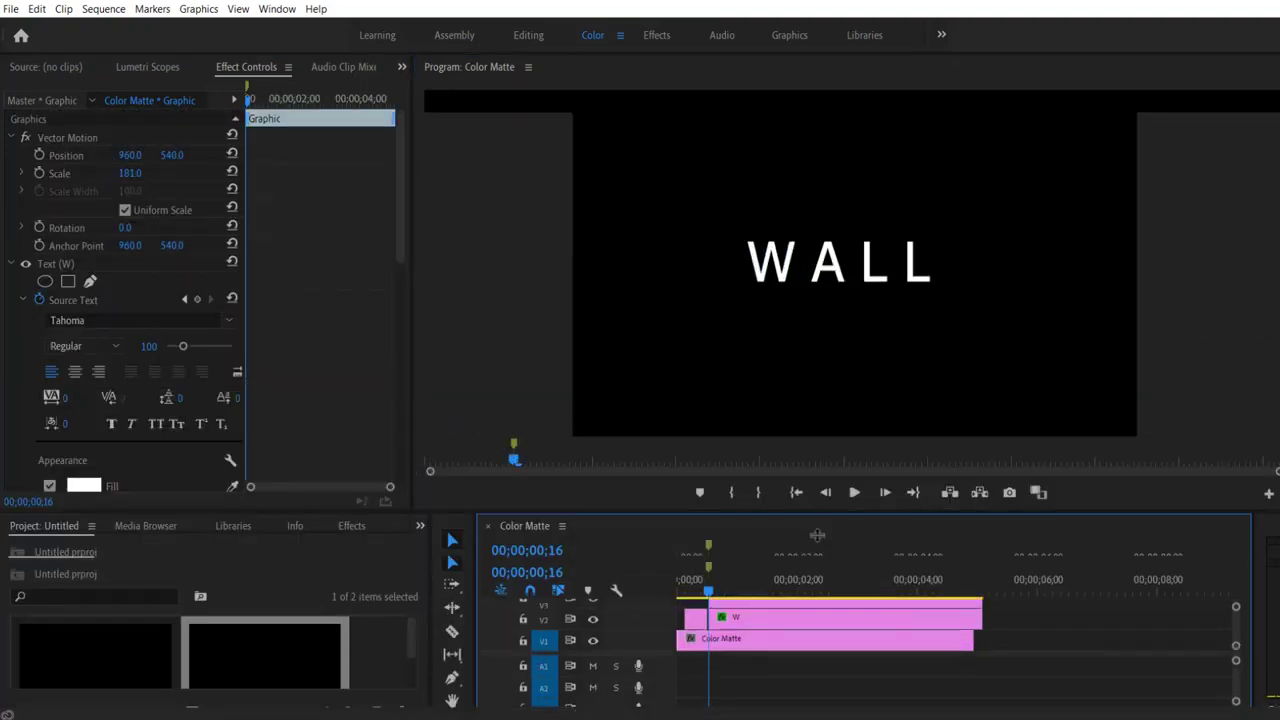
pyautogui.moveTo(398, 232); pyautogui.dragTo(400, 450)
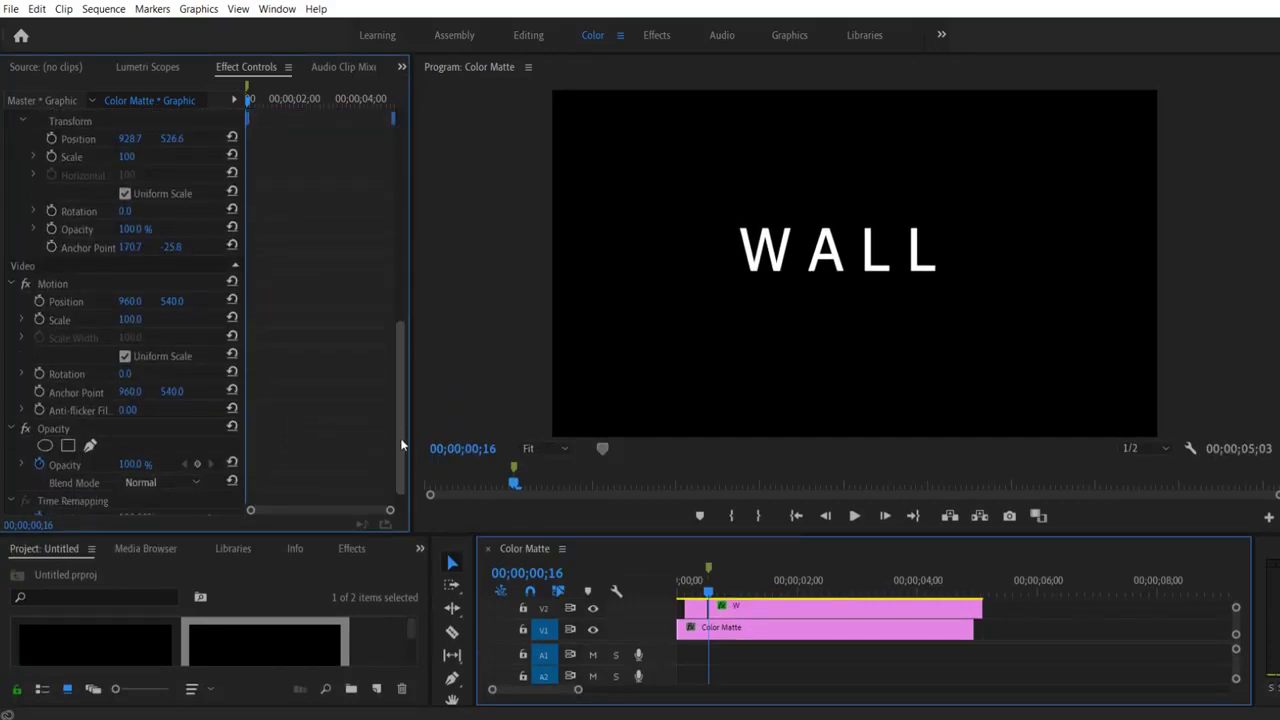
# - Add a rectangle mask around the first L, then select the top copy on V5
pyautogui.click(67, 414)
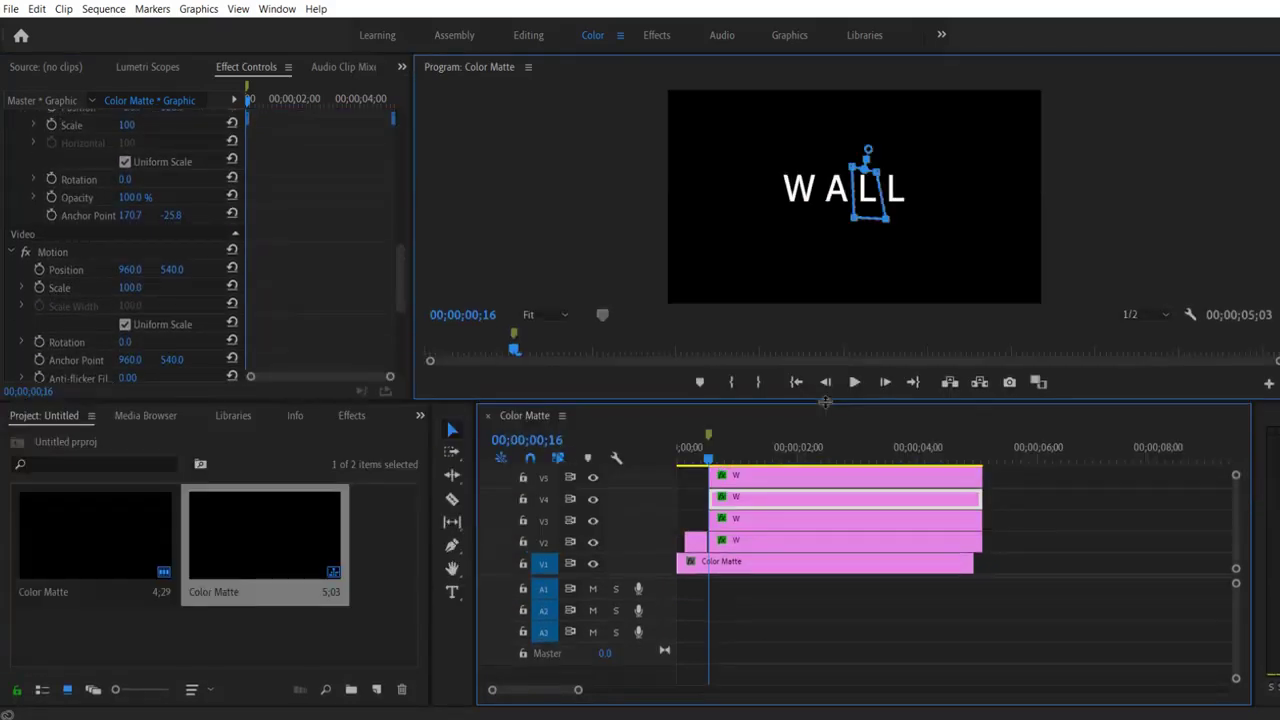
pyautogui.moveTo(825, 401); pyautogui.dragTo(825, 398)
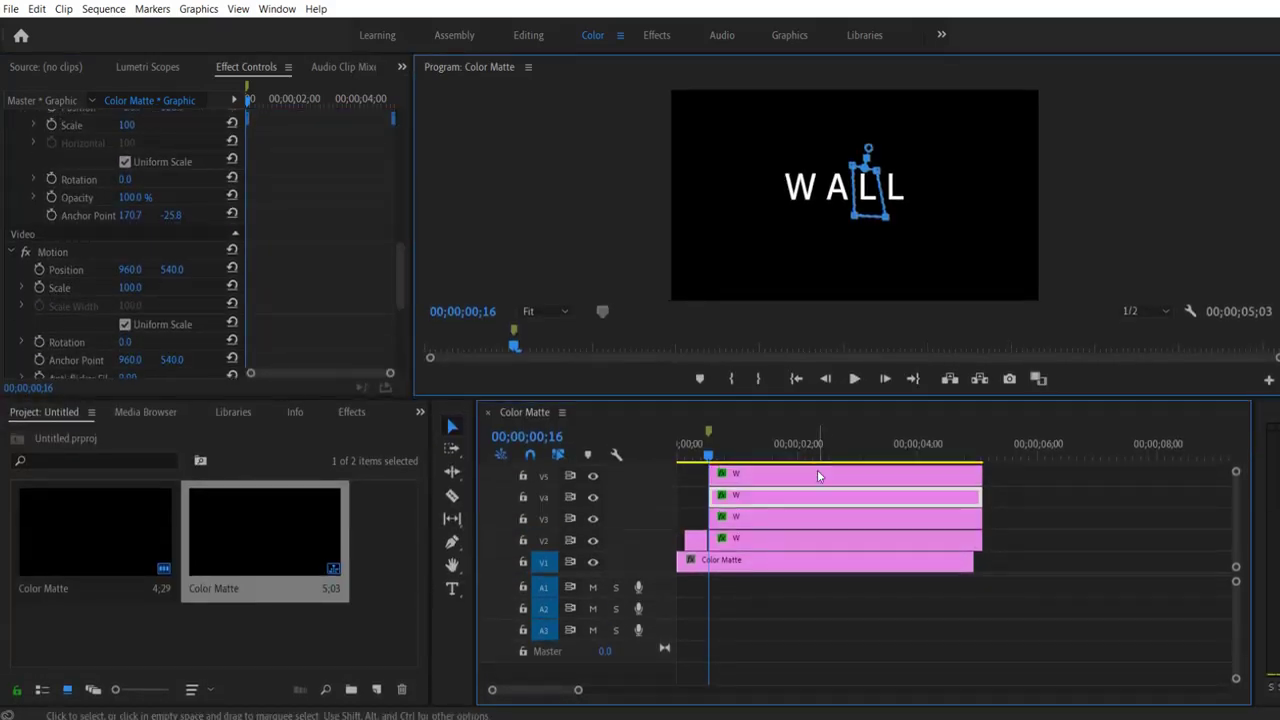
pyautogui.click(820, 475)
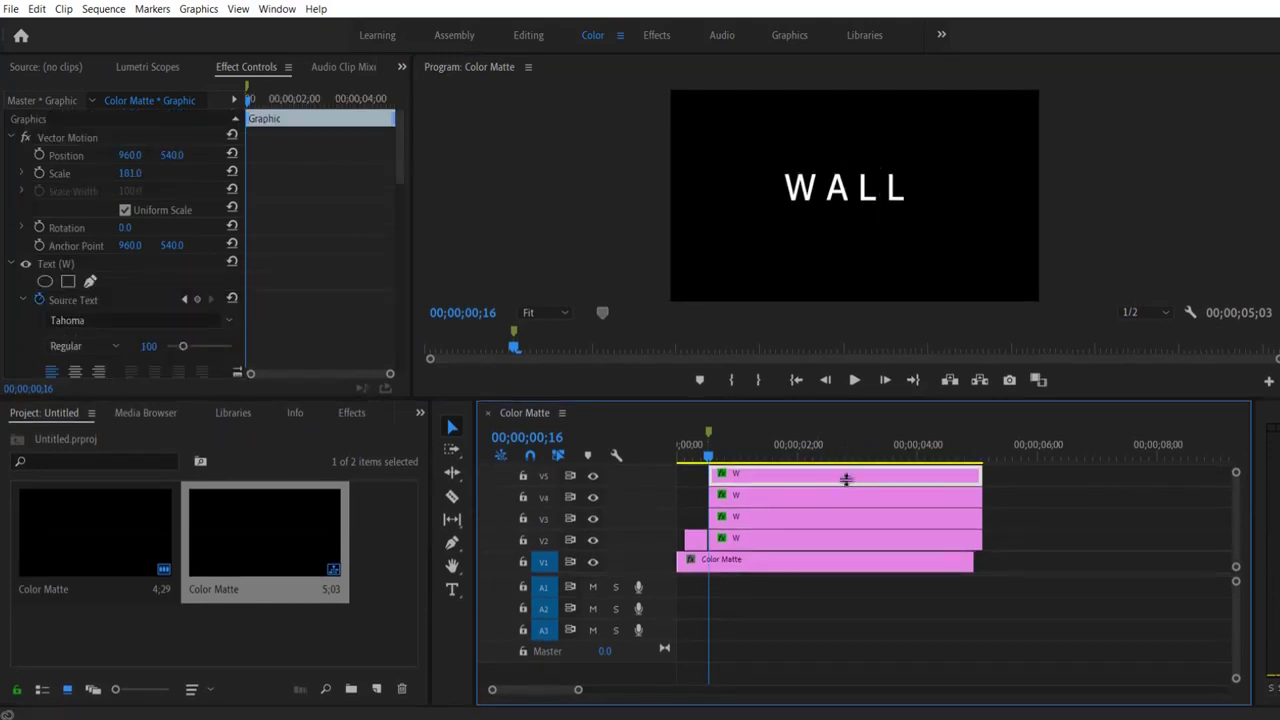
pyautogui.moveTo(852, 397); pyautogui.dragTo(852, 512)
pyautogui.moveTo(404, 185); pyautogui.dragTo(398, 426)
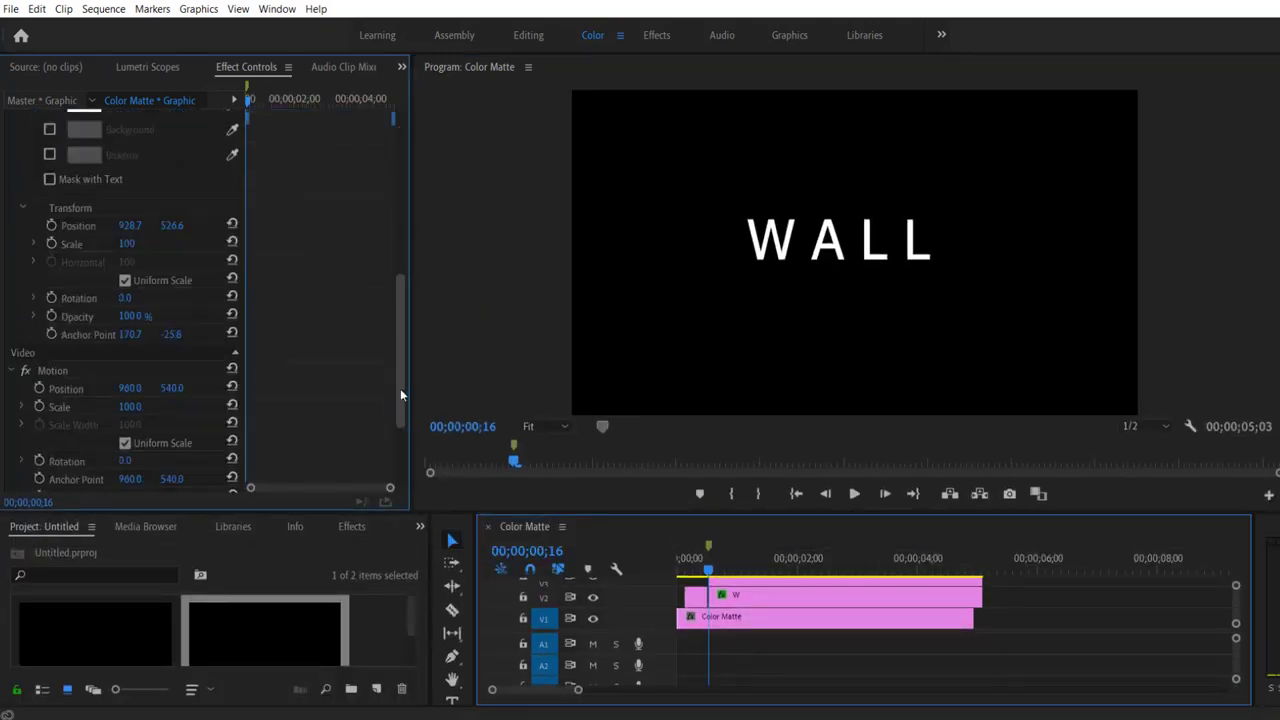
pyautogui.rightClick(878, 108)
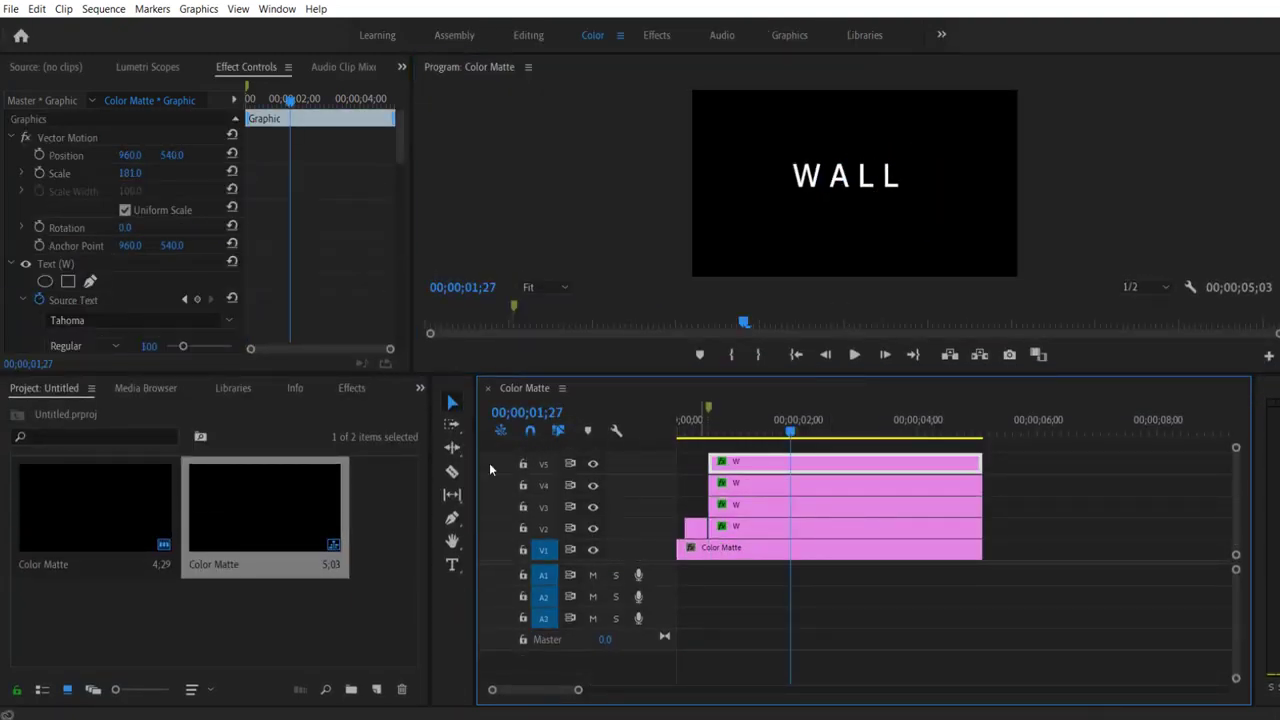
# - Razor the V3 copy near 01;28 and zoom the timeline in around 2 seconds
pyautogui.click(452, 471)
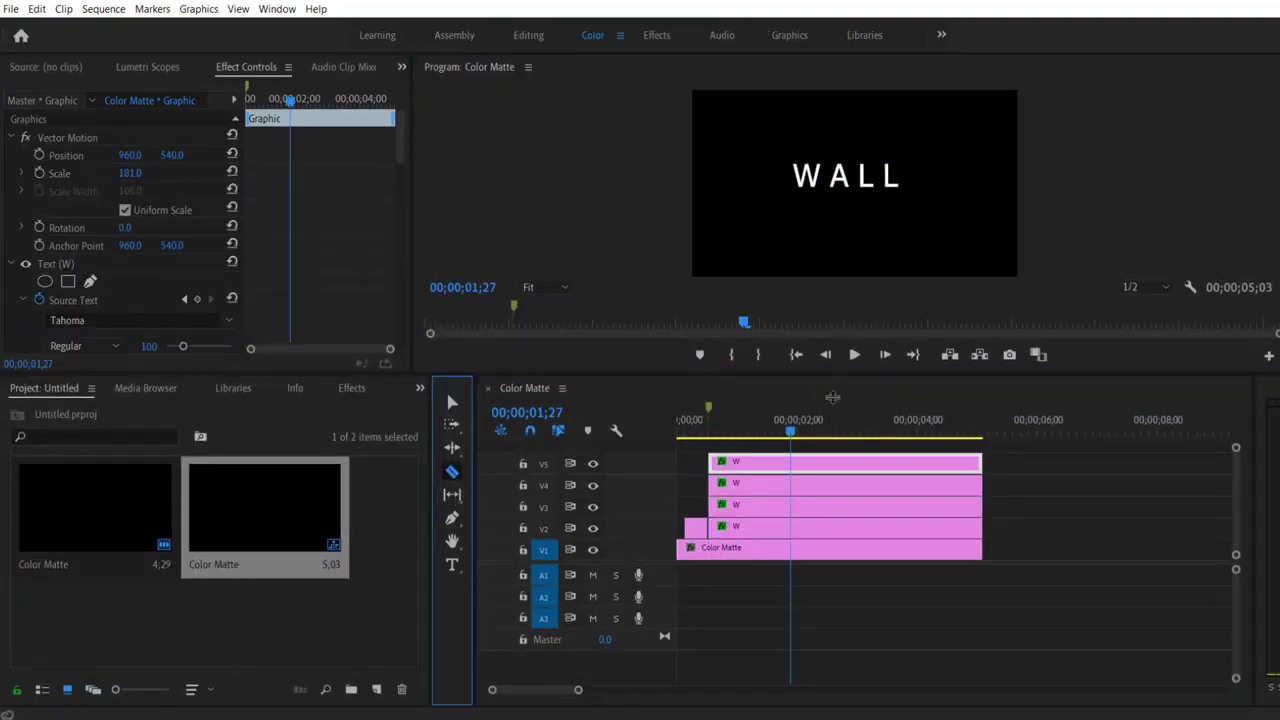
pyautogui.moveTo(832, 378); pyautogui.dragTo(825, 492)
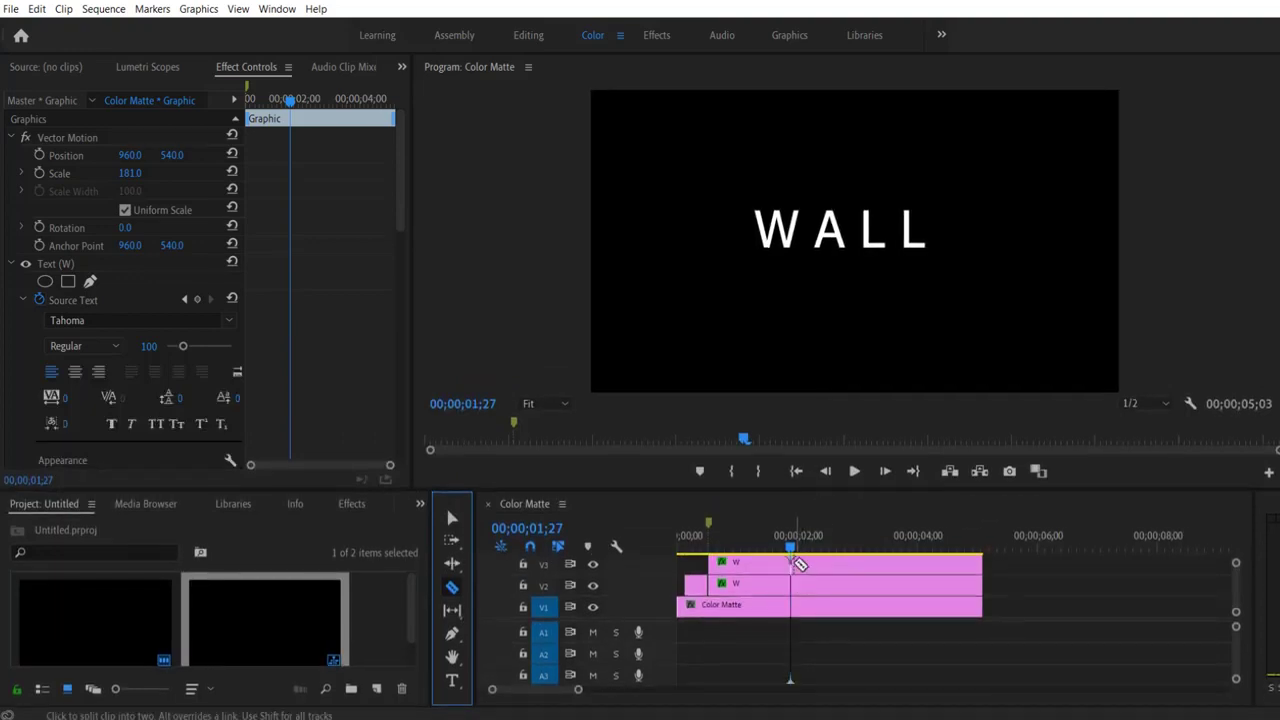
pyautogui.moveTo(817, 459); pyautogui.dragTo(817, 458)
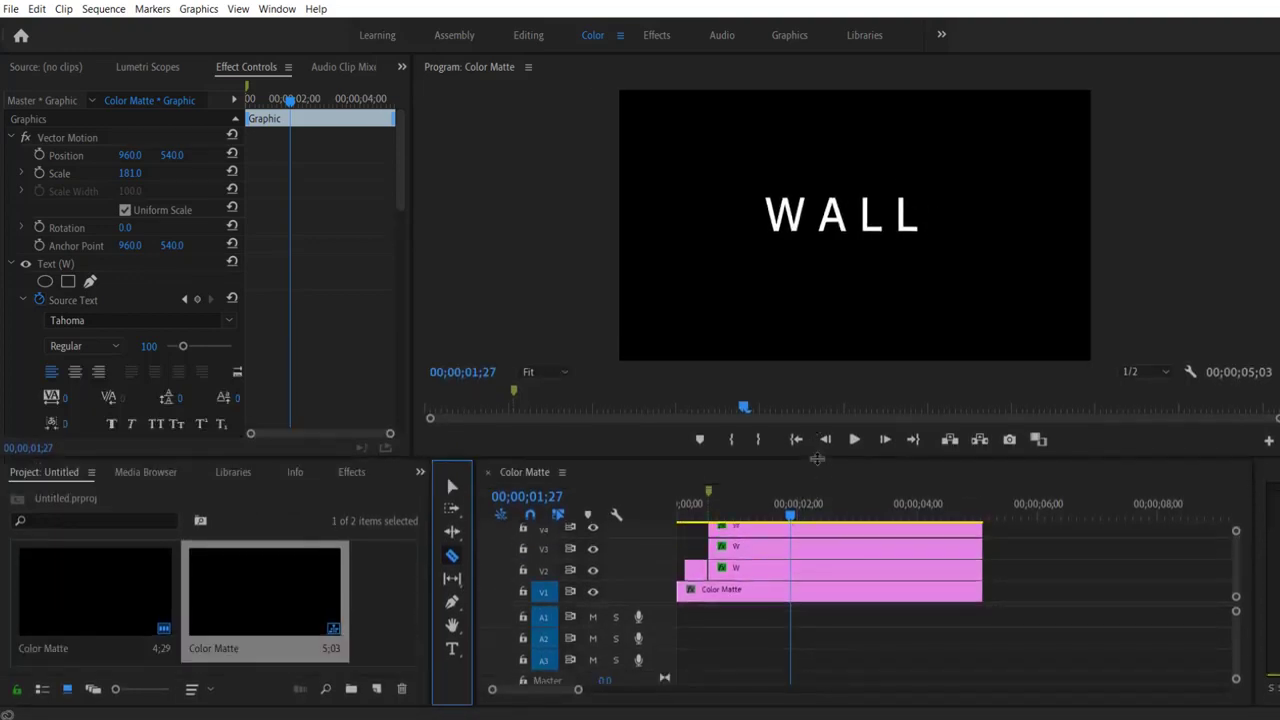
pyautogui.moveTo(590, 697); pyautogui.dragTo(552, 698)
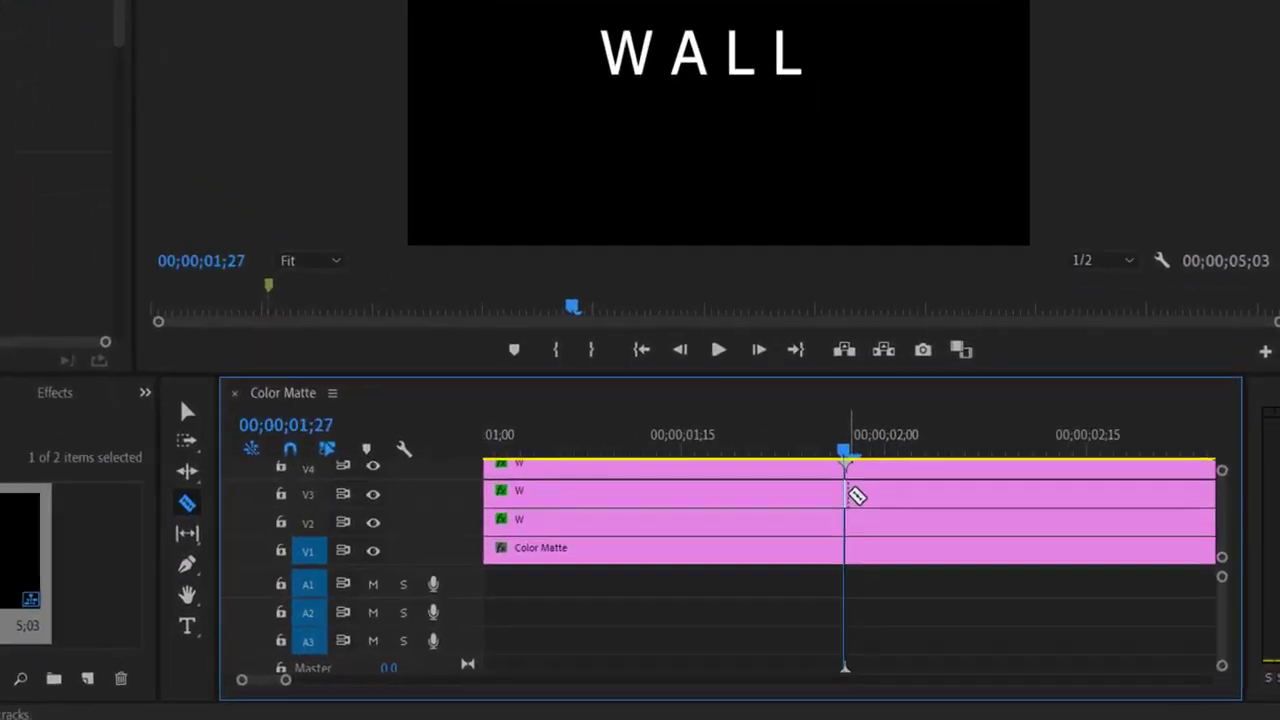
pyautogui.click(847, 492)
pyautogui.click(860, 451)
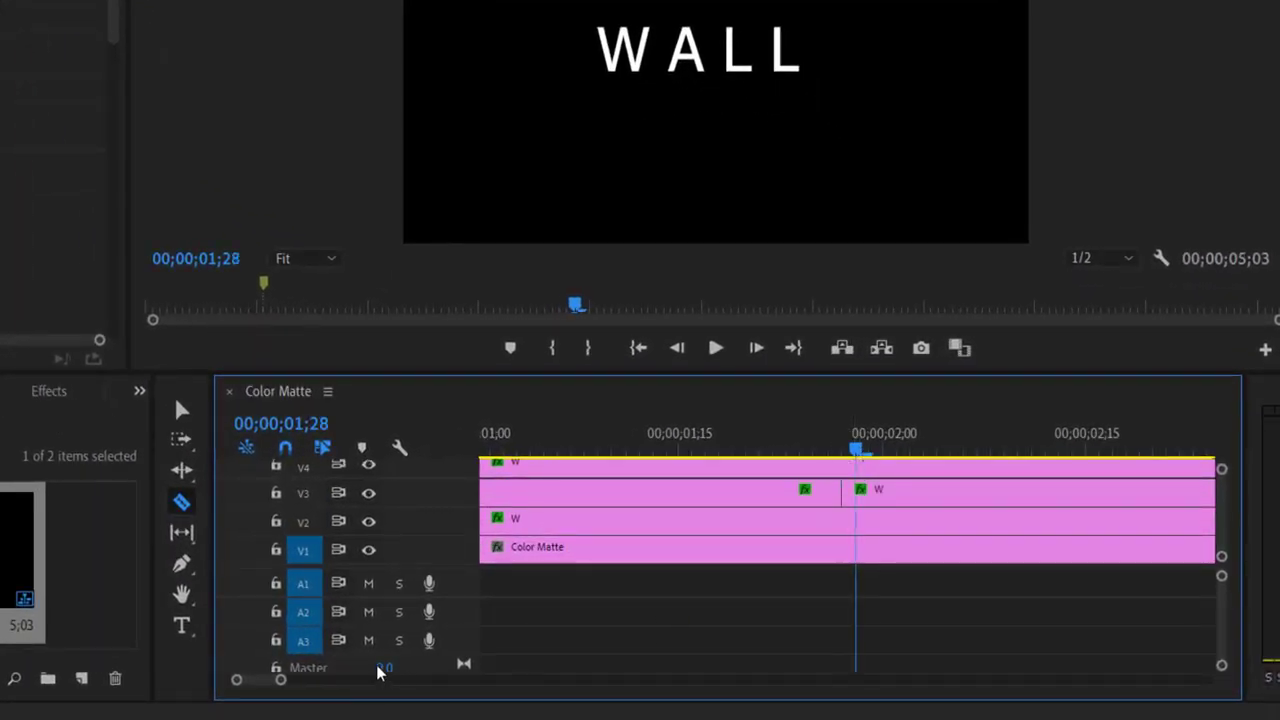
pyautogui.moveTo(283, 688); pyautogui.dragTo(263, 686)
# - Cut the V3 clip at every frame through 02;03
pyautogui.click(841, 491)
pyautogui.press('Right')
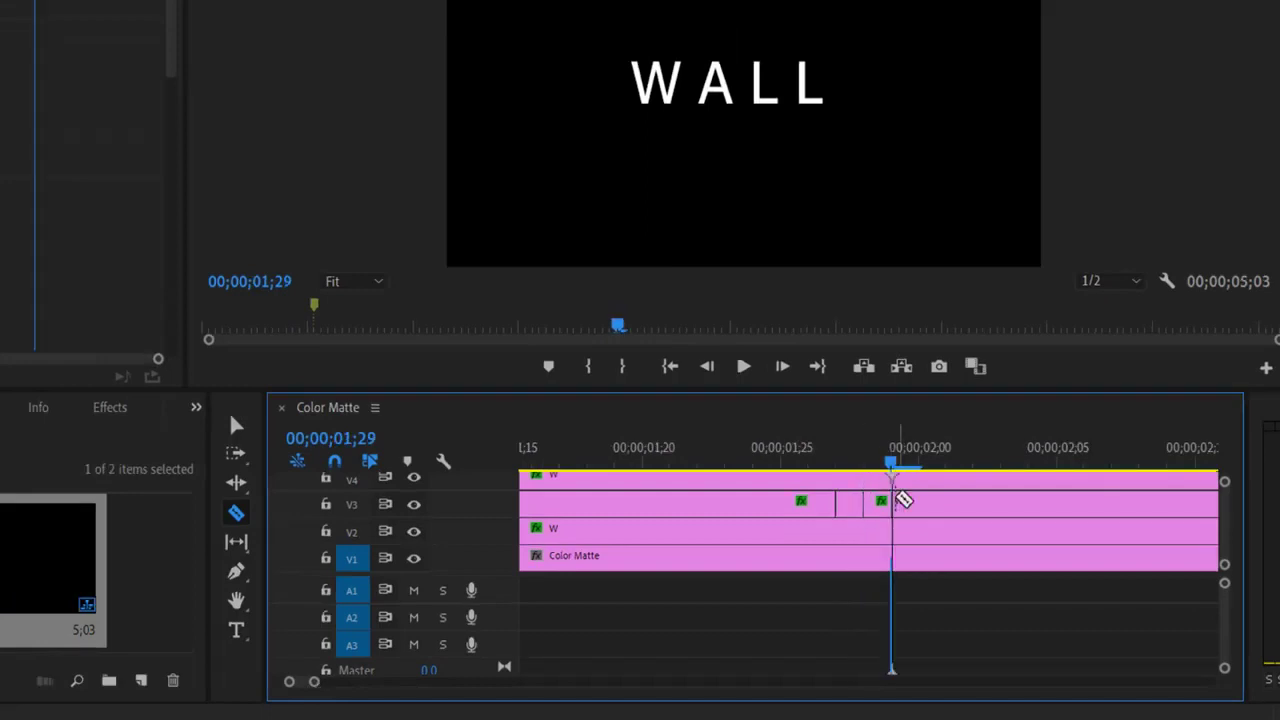
pyautogui.click(871, 491)
pyautogui.press('Right')
pyautogui.click(919, 500)
pyautogui.press('Right')
pyautogui.click(946, 500)
pyautogui.press('Right')
pyautogui.click(974, 500)
pyautogui.press('Right')
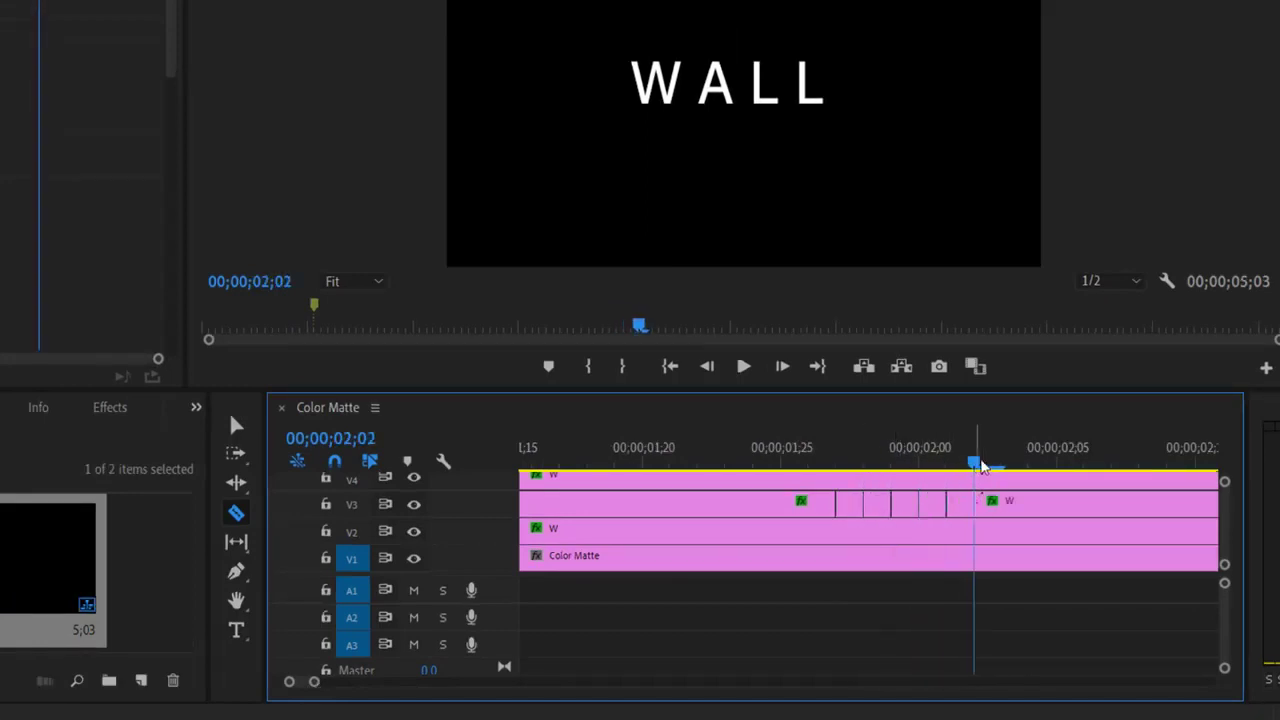
pyautogui.click(1004, 500)
pyautogui.press('Right')
# - Delete alternate one-frame V3 pieces, then cut at 02;05 and delete the remainder
pyautogui.press('v')
pyautogui.click(848, 500)
pyautogui.press('Delete')
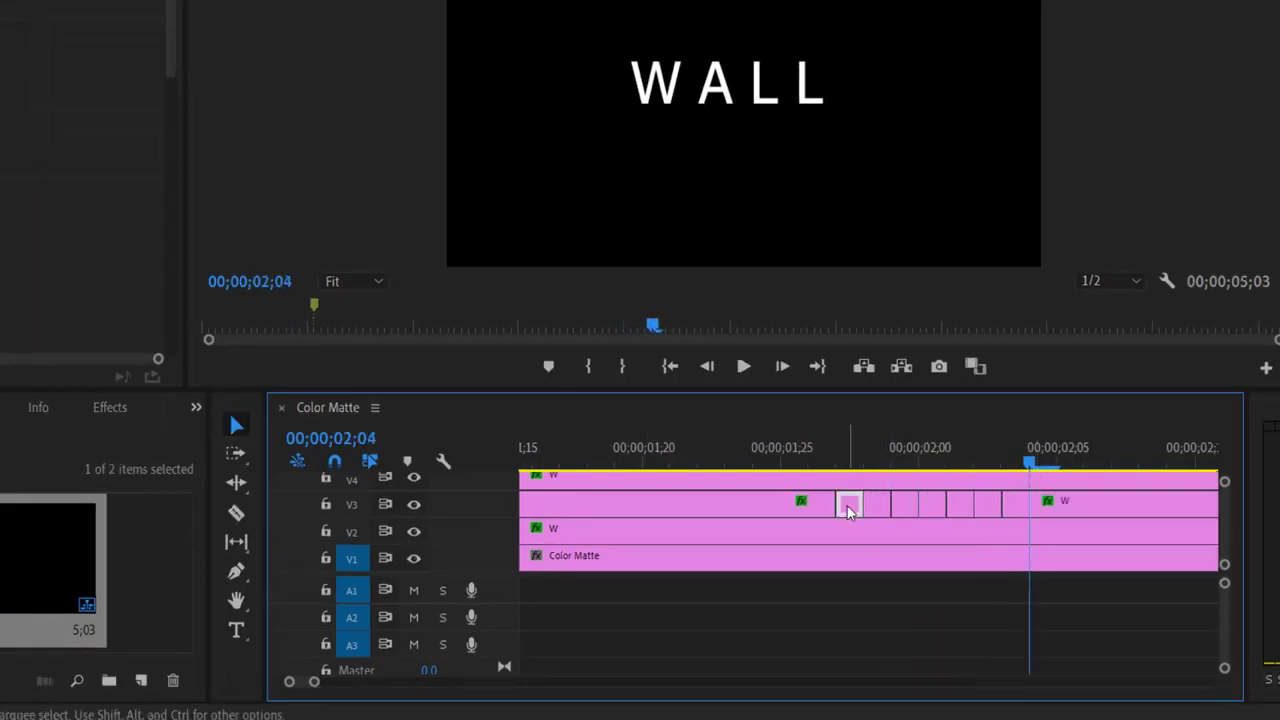
pyautogui.click(906, 512)
pyautogui.press('Delete')
pyautogui.click(962, 510)
pyautogui.press('Delete')
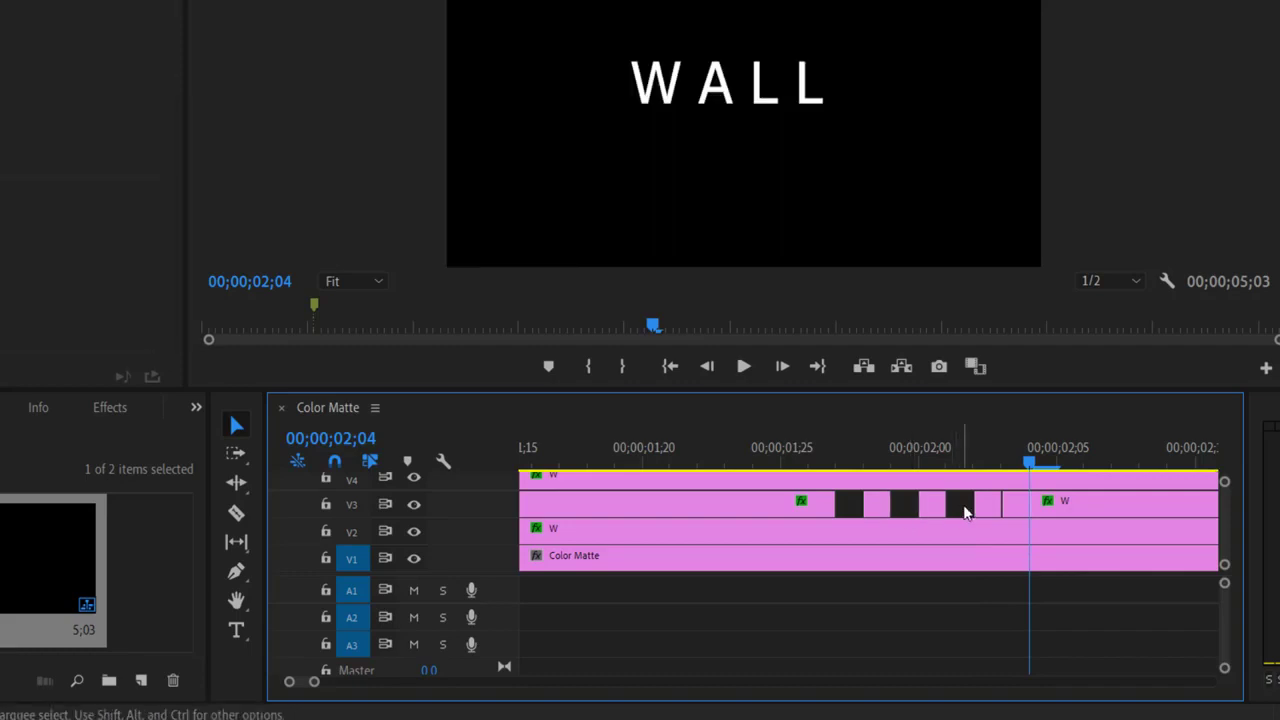
pyautogui.click(1018, 512)
pyautogui.press('Delete')
pyautogui.press('Right')
pyautogui.press('c')
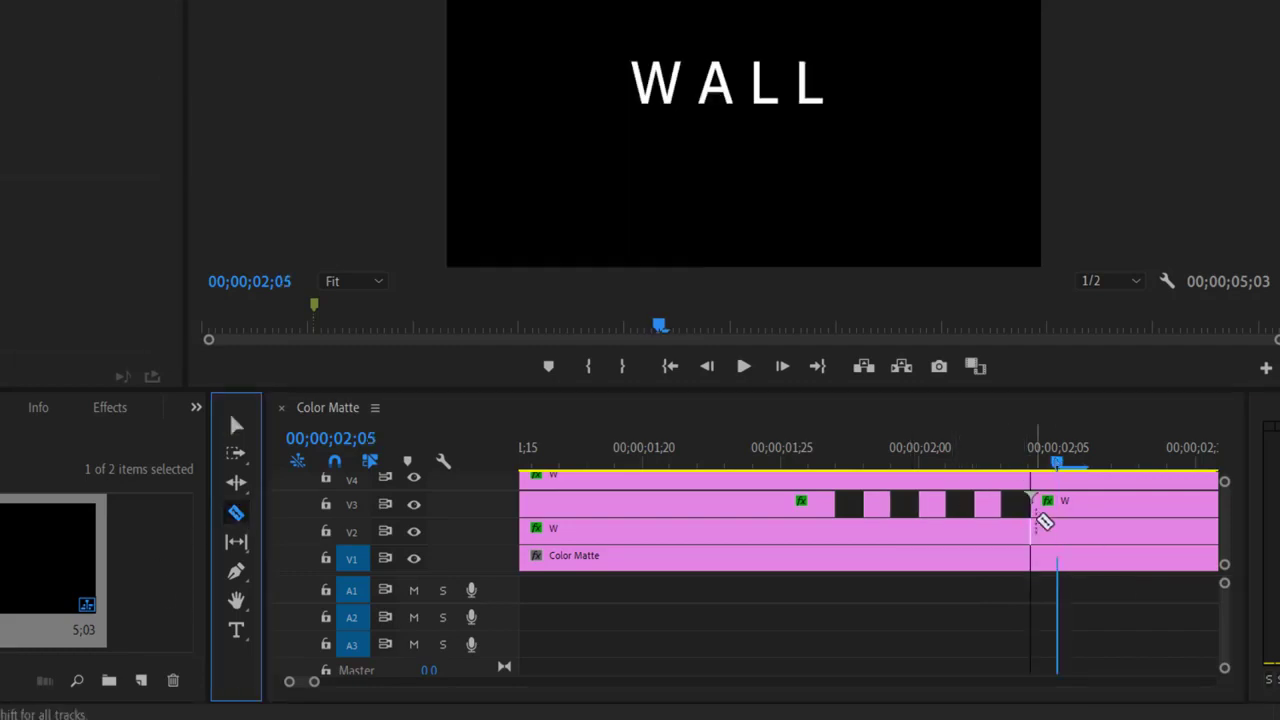
pyautogui.click(234, 428)
pyautogui.click(1140, 500)
pyautogui.press('Delete')
# - Play back the A flicker from before 2 seconds, then park the playhead at 02;19
pyautogui.moveTo(314, 681); pyautogui.dragTo(371, 685)
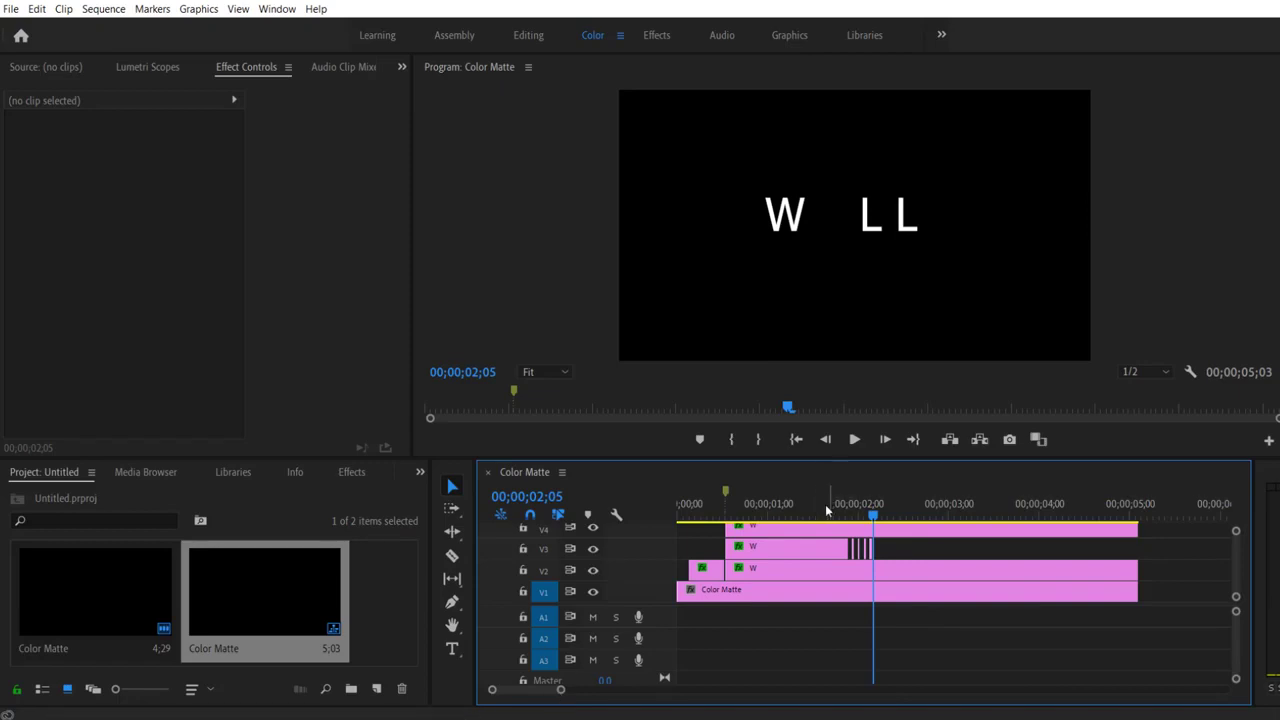
pyautogui.click(849, 507)
pyautogui.click(854, 439)
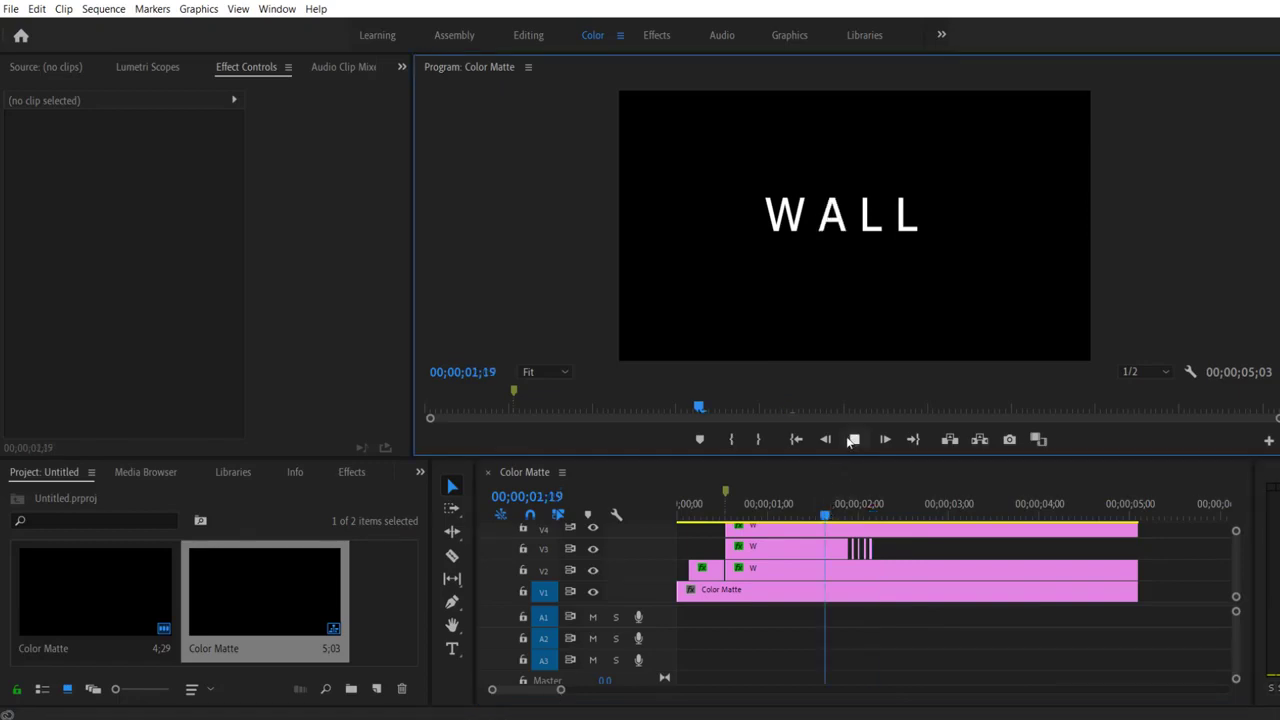
pyautogui.click(854, 439)
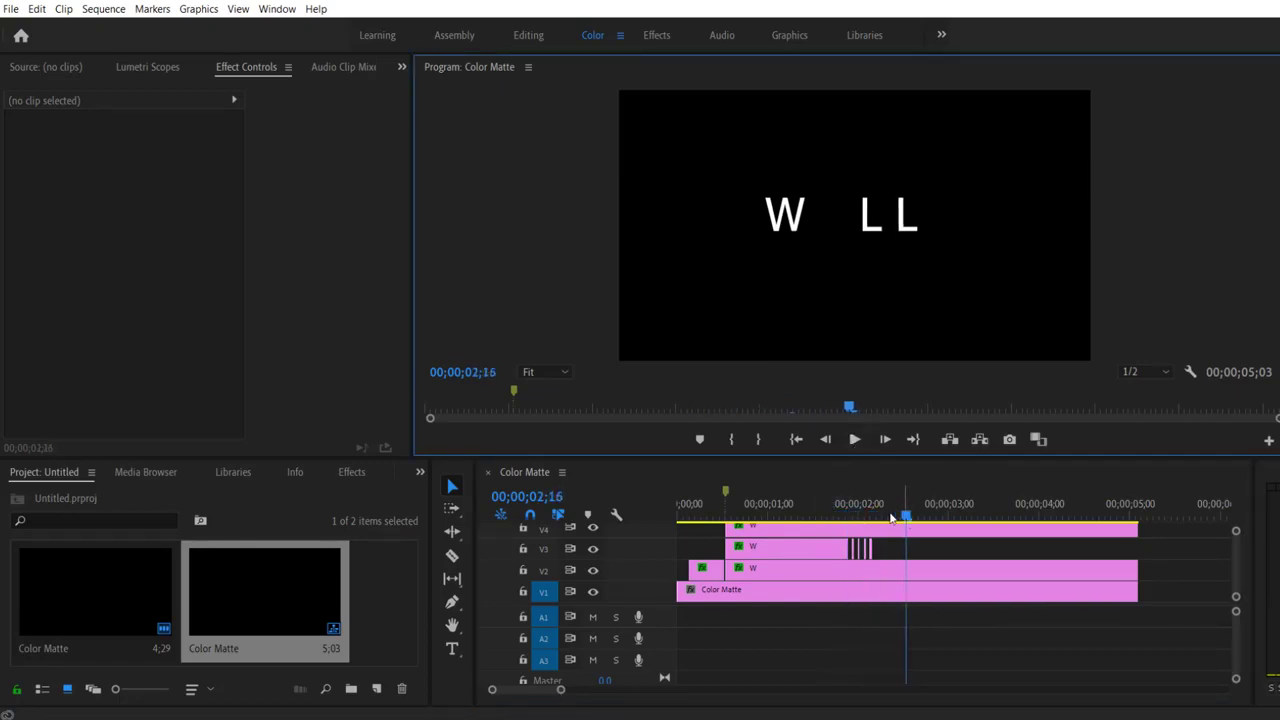
pyautogui.click(835, 516)
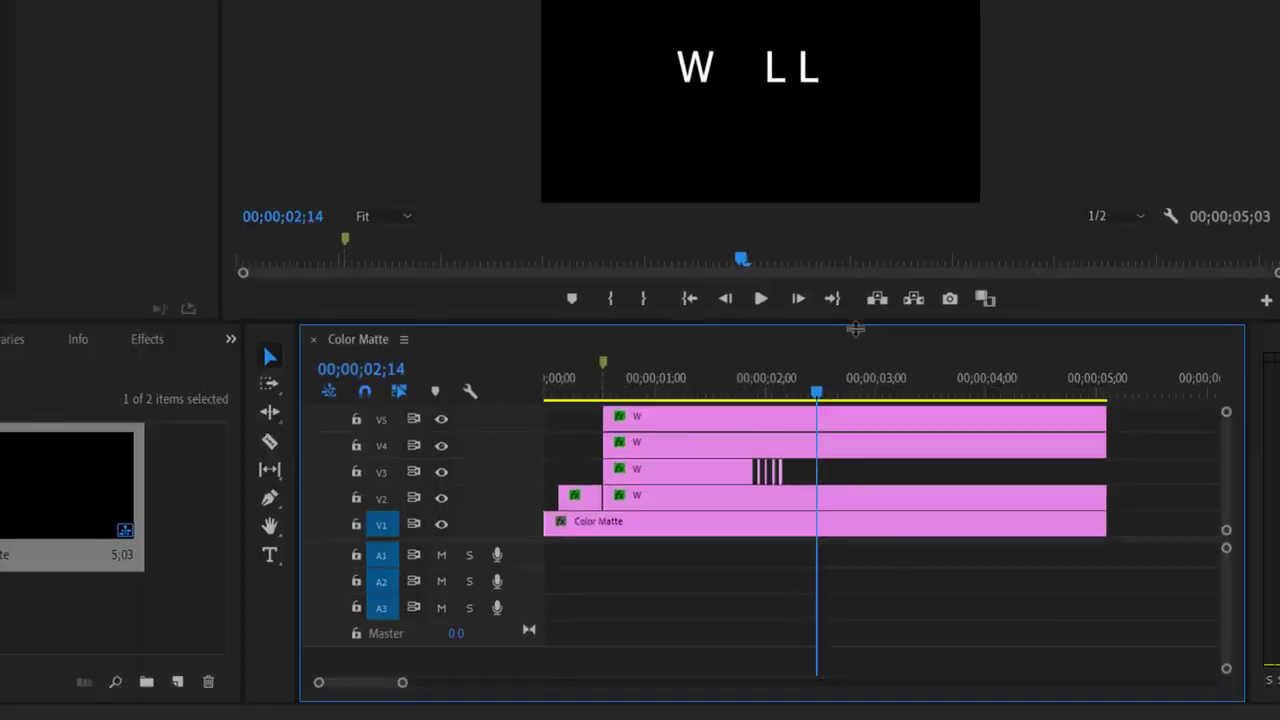
pyautogui.click(920, 519)
# - Razor the V5 clip at 02;13 and at each frame from 02;16 to 02;18
pyautogui.moveTo(840, 388)
pyautogui.mouseDown()
pyautogui.moveTo(824, 402)
pyautogui.moveTo(812, 390)
pyautogui.mouseUp()
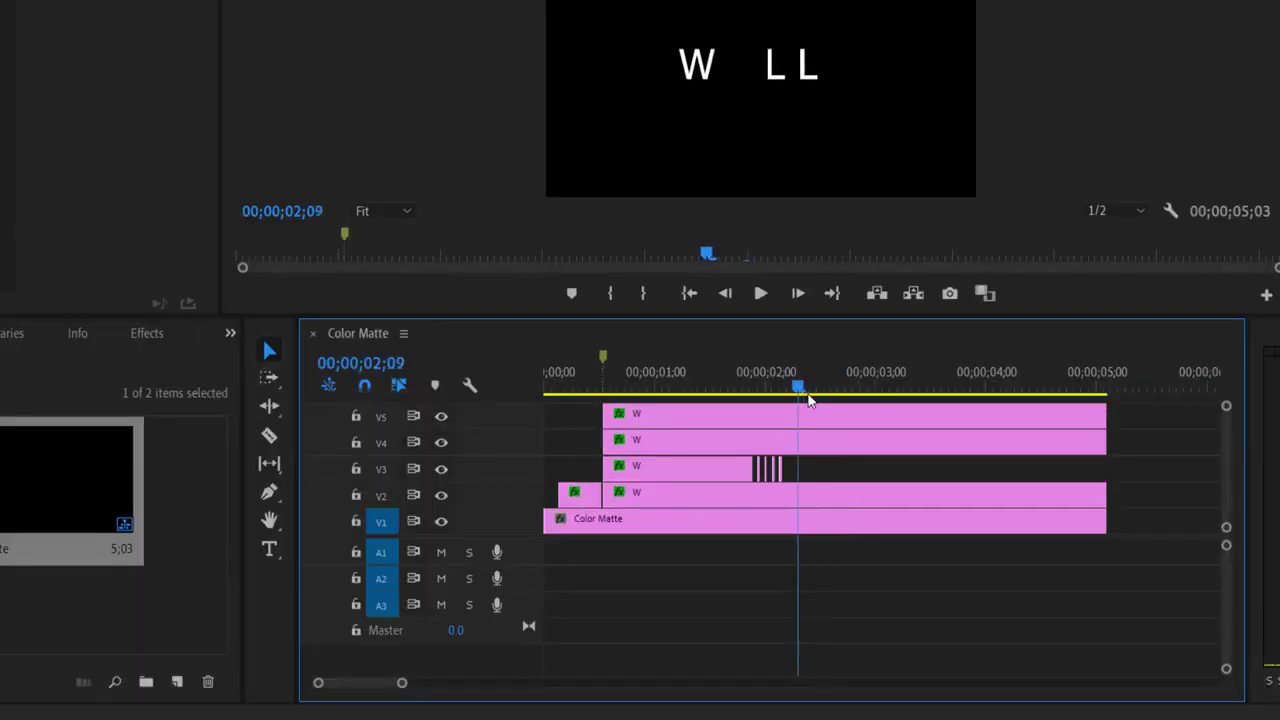
pyautogui.press('c')
pyautogui.click(812, 413)
pyautogui.moveTo(401, 682); pyautogui.dragTo(344, 682)
pyautogui.moveTo(906, 388); pyautogui.dragTo(970, 390)
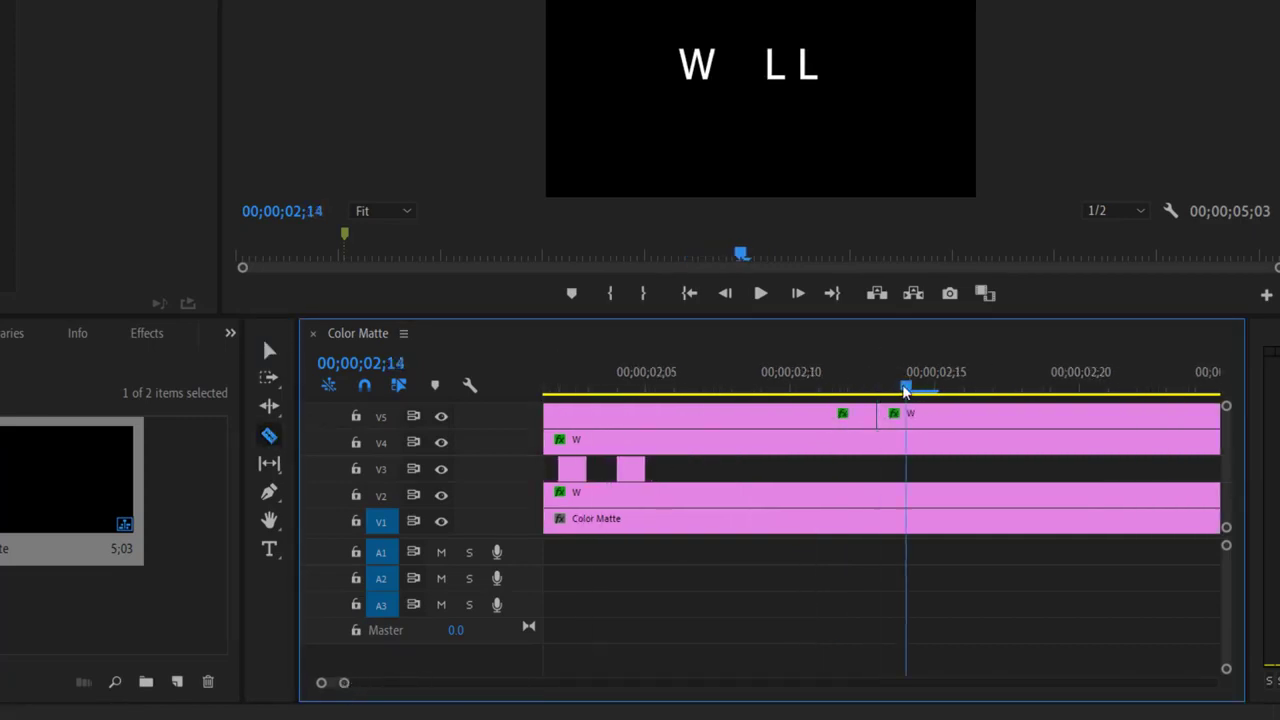
pyautogui.click(963, 413)
pyautogui.click(992, 390)
pyautogui.click(992, 413)
pyautogui.click(1021, 390)
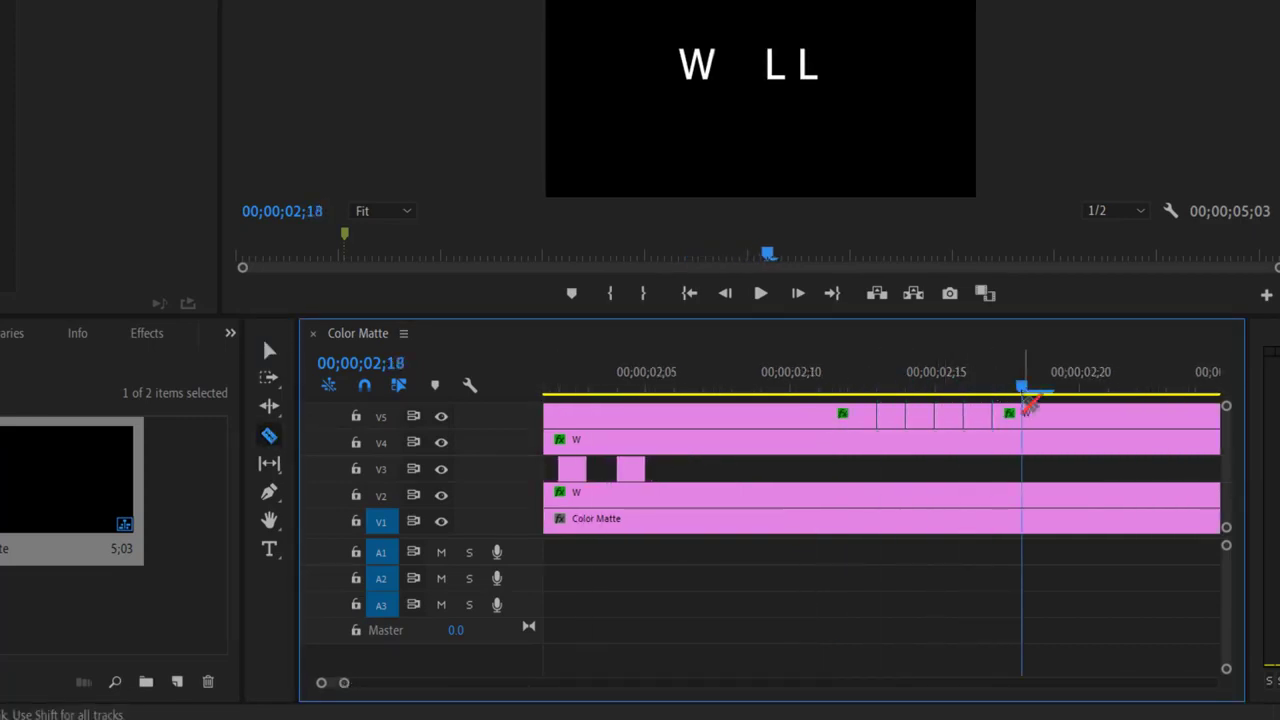
pyautogui.click(1021, 413)
# - Delete three alternate V5 pieces to leave flicker gaps
pyautogui.click(269, 349)
pyautogui.click(890, 416)
pyautogui.press('Delete')
pyautogui.click(948, 416)
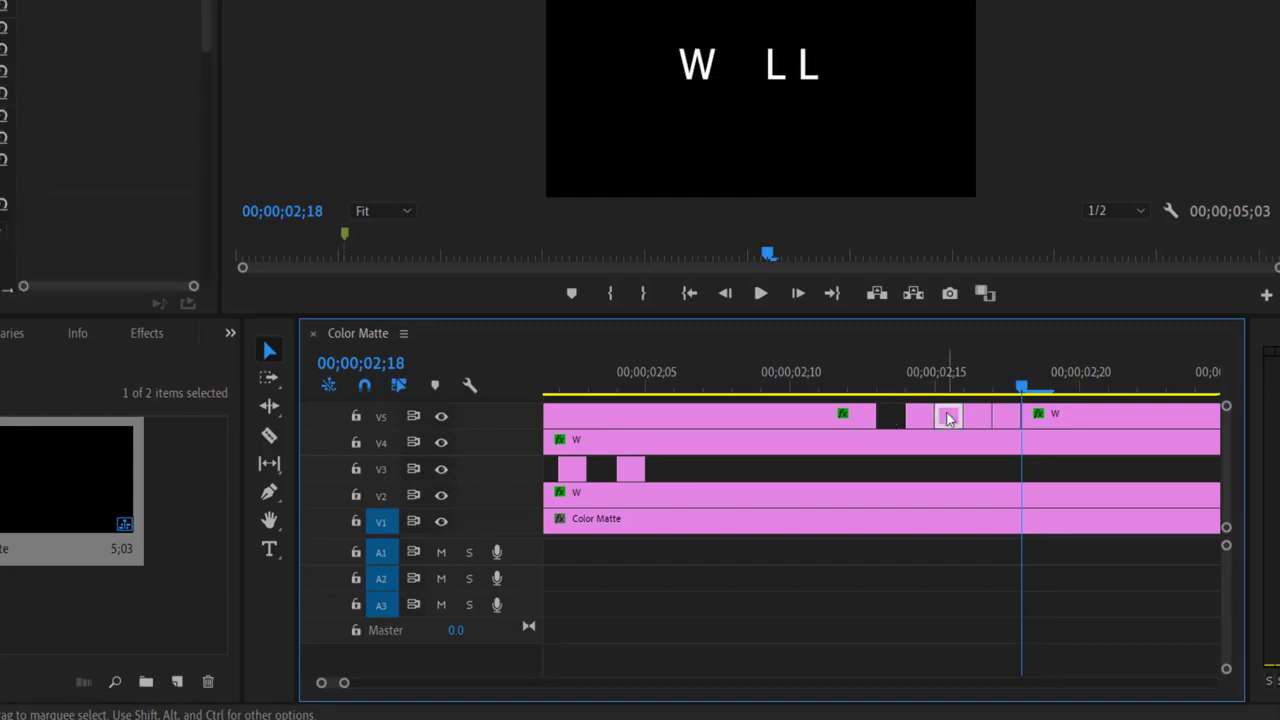
pyautogui.press('Delete')
pyautogui.click(1006, 416)
pyautogui.press('Delete')
# - Cut V5 at 02;19 and delete everything after it
pyautogui.click(1050, 390)
pyautogui.click(269, 435)
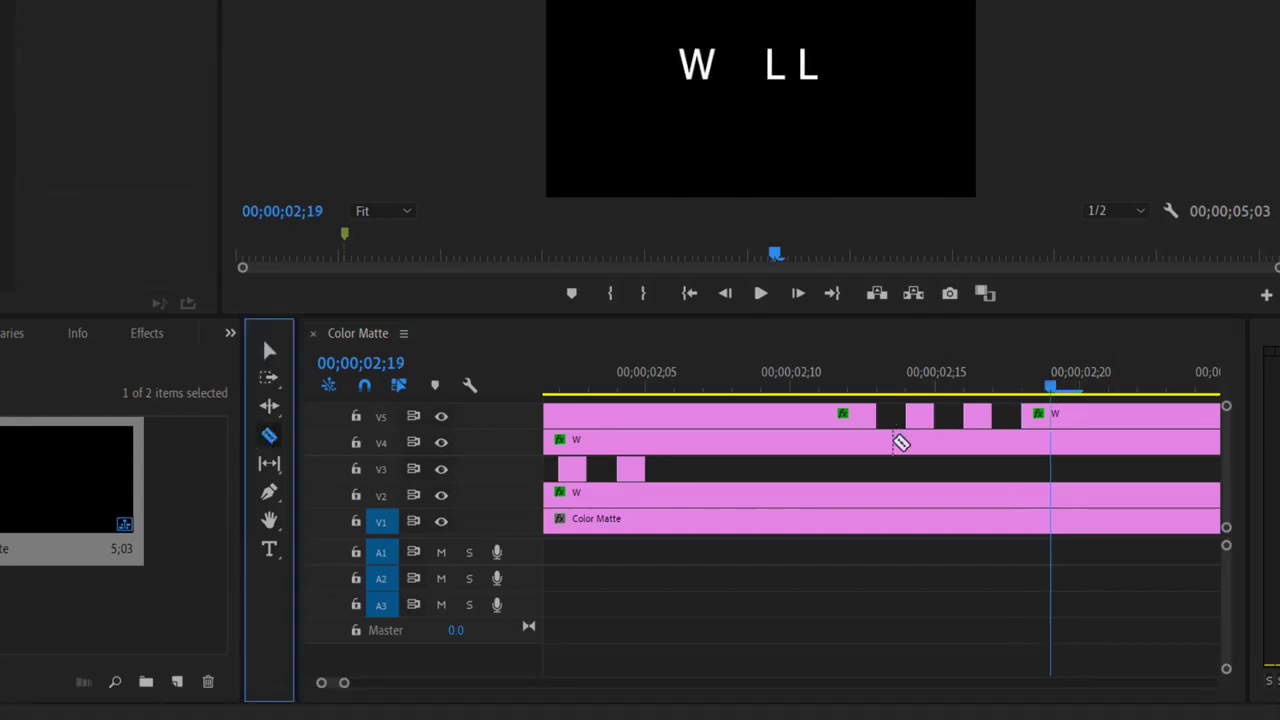
pyautogui.click(1050, 413)
pyautogui.click(269, 349)
pyautogui.click(1143, 418)
pyautogui.press('Delete')
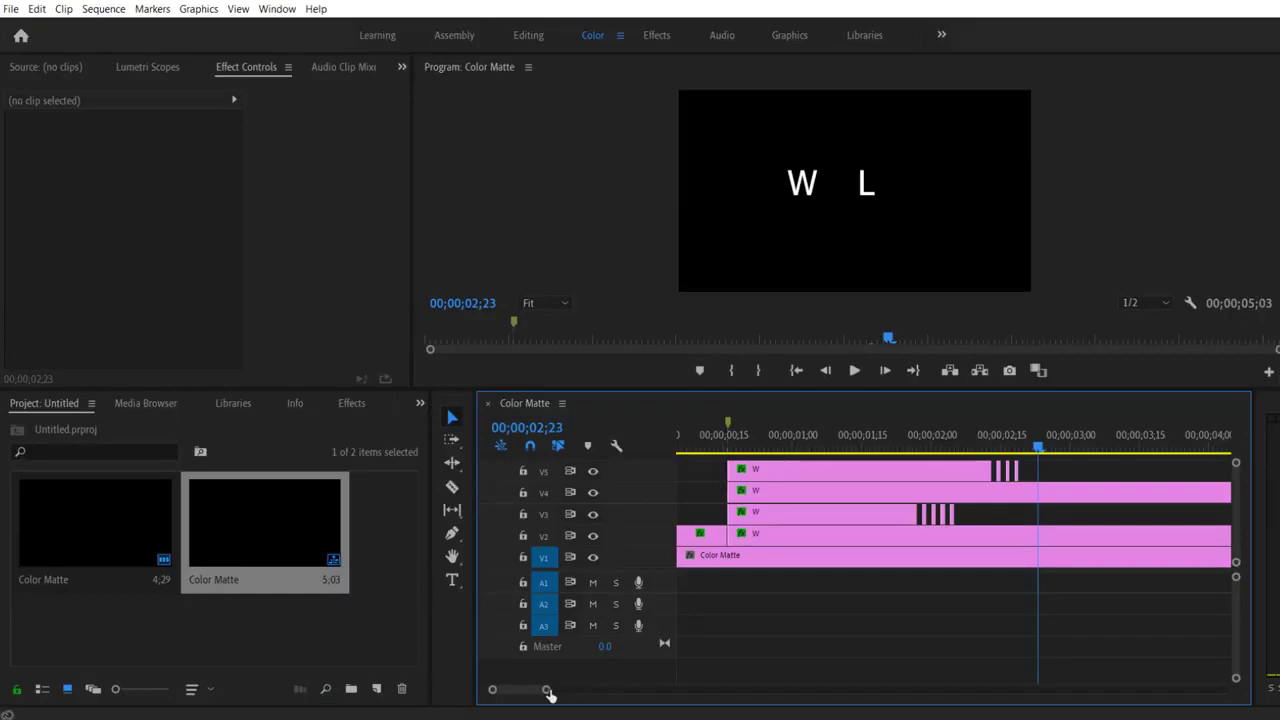
pyautogui.moveTo(547, 690); pyautogui.dragTo(516, 690)
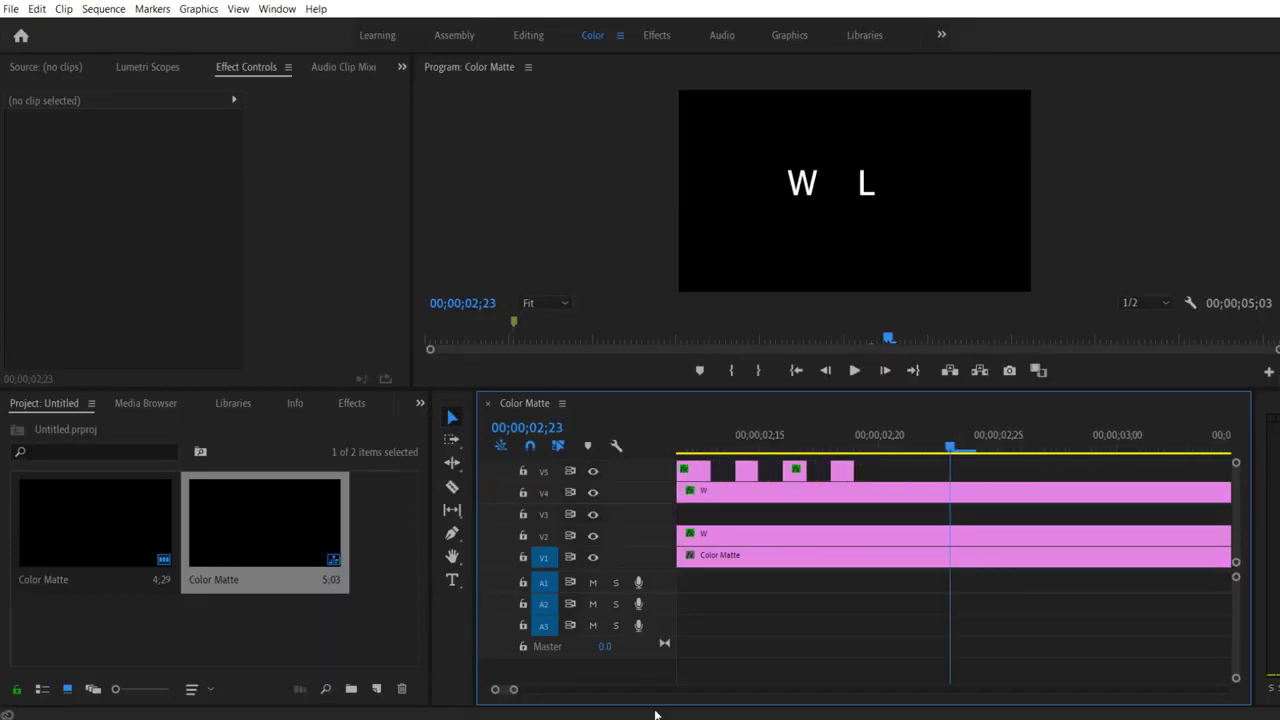
# - Razor-cut the V2 clip at each frame from 02;20 through 02;26
pyautogui.moveTo(950, 448); pyautogui.dragTo(878, 448)
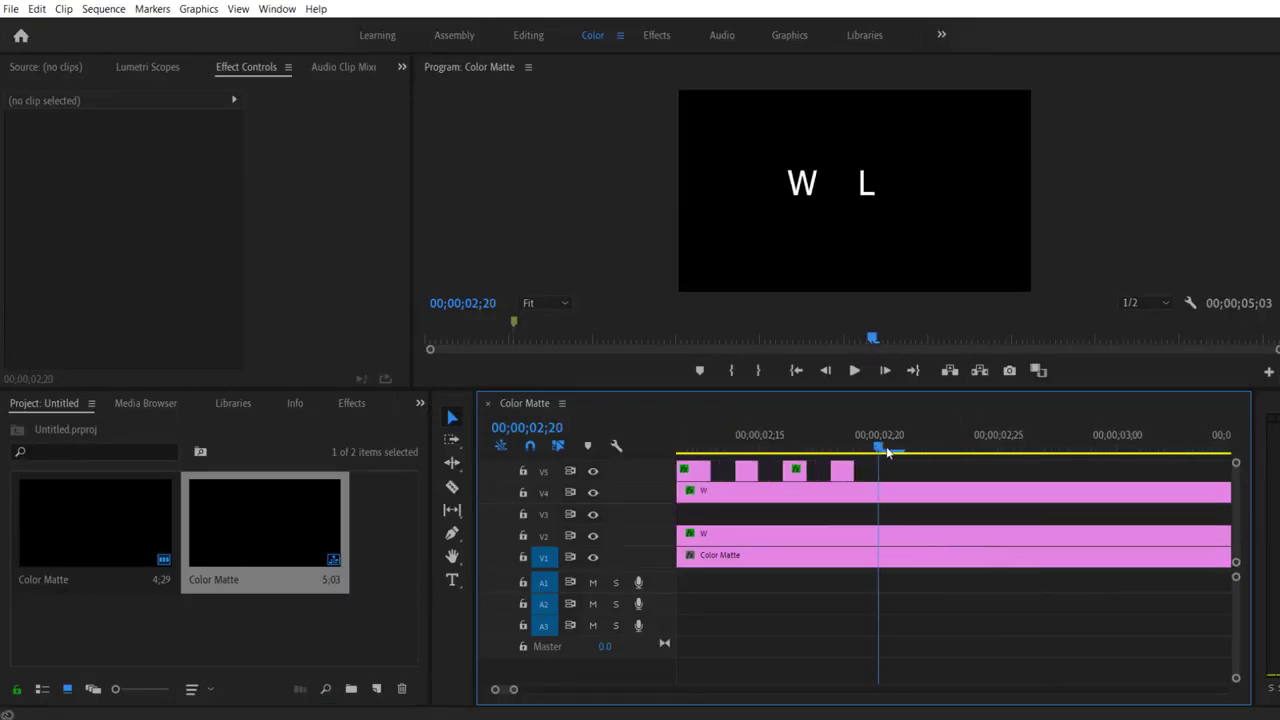
pyautogui.click(455, 488)
pyautogui.click(879, 535)
pyautogui.press('Right')
pyautogui.click(903, 535)
pyautogui.press('Right')
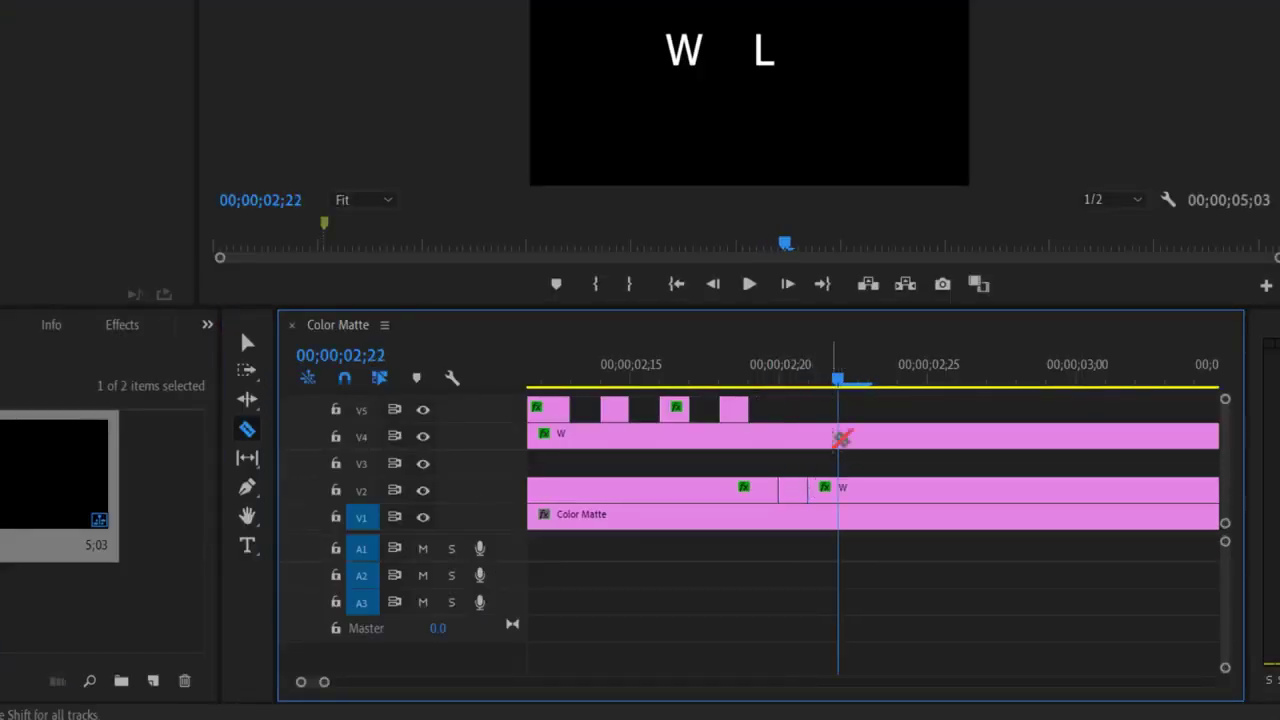
pyautogui.click(838, 488)
pyautogui.click(868, 380)
pyautogui.click(868, 488)
pyautogui.click(896, 390)
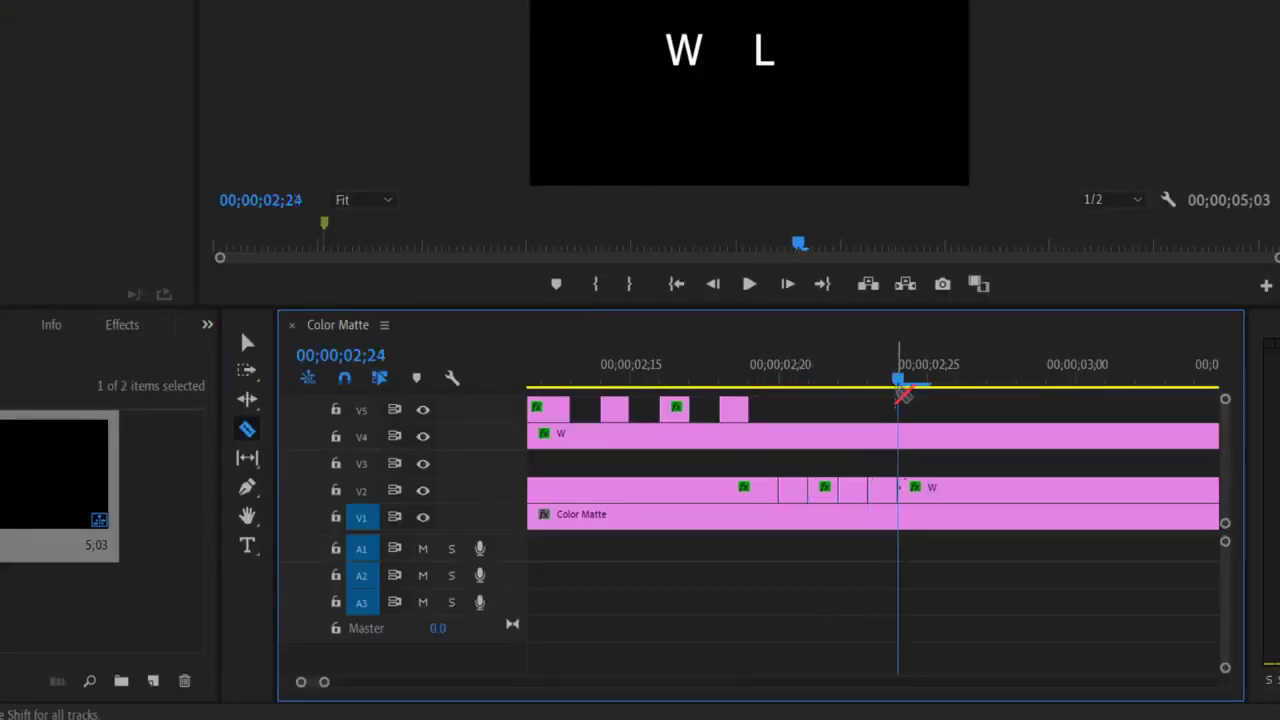
pyautogui.click(928, 382)
pyautogui.click(928, 488)
pyautogui.click(957, 382)
pyautogui.click(957, 488)
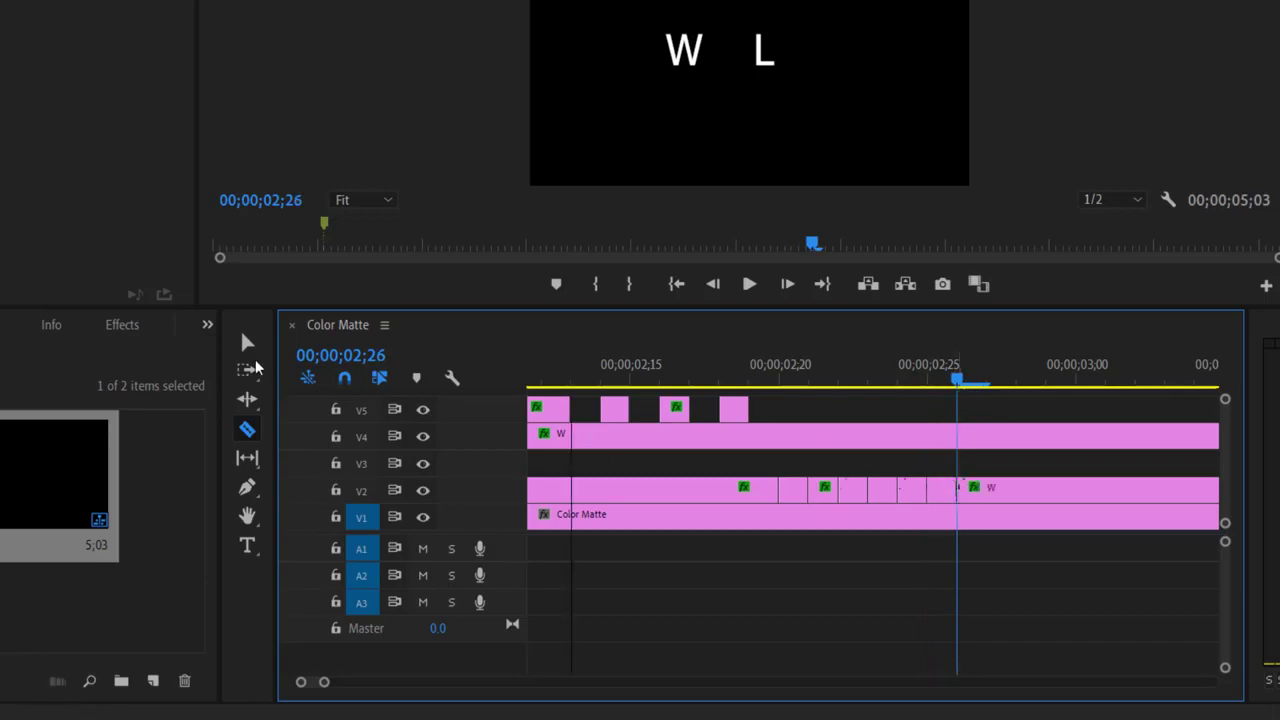
# - Delete alternate V2 pieces and the tail after 02;26, then scrub to check the flicker
pyautogui.press('v')
pyautogui.click(890, 533)
pyautogui.press('Delete')
pyautogui.click(938, 535)
pyautogui.press('Delete')
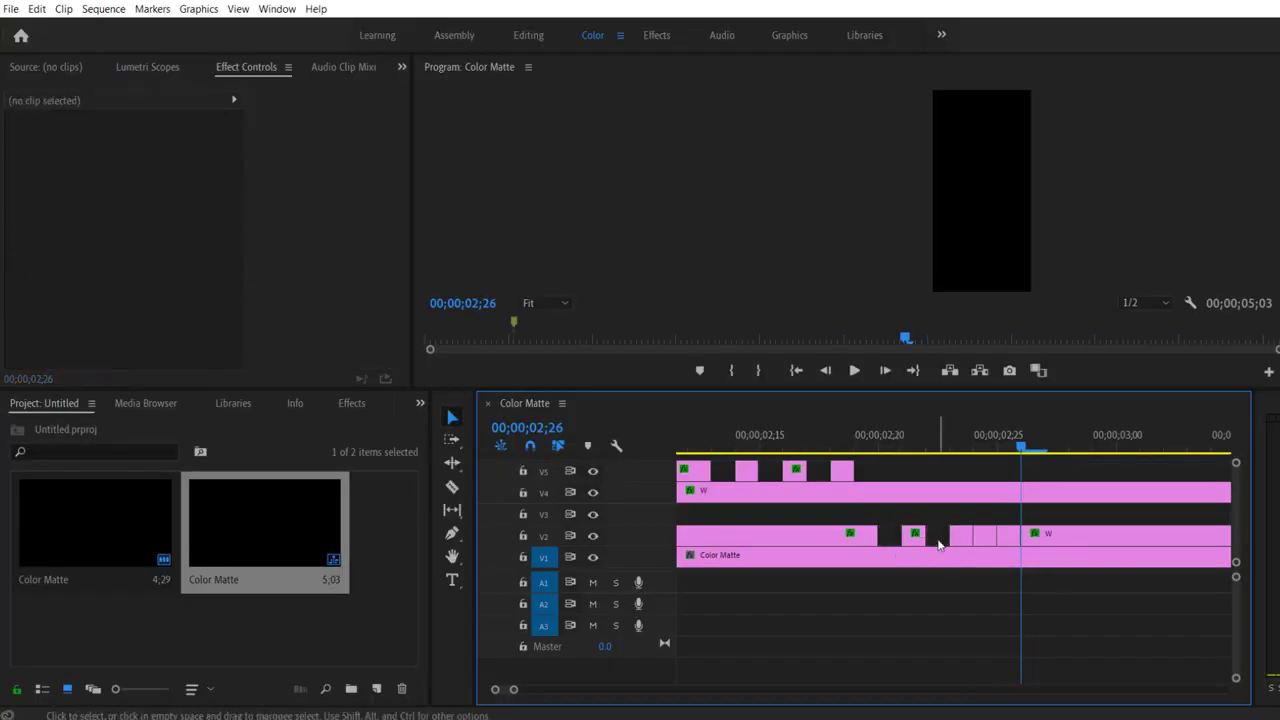
pyautogui.click(985, 540)
pyautogui.press('Delete')
pyautogui.click(1070, 540)
pyautogui.press('Delete')
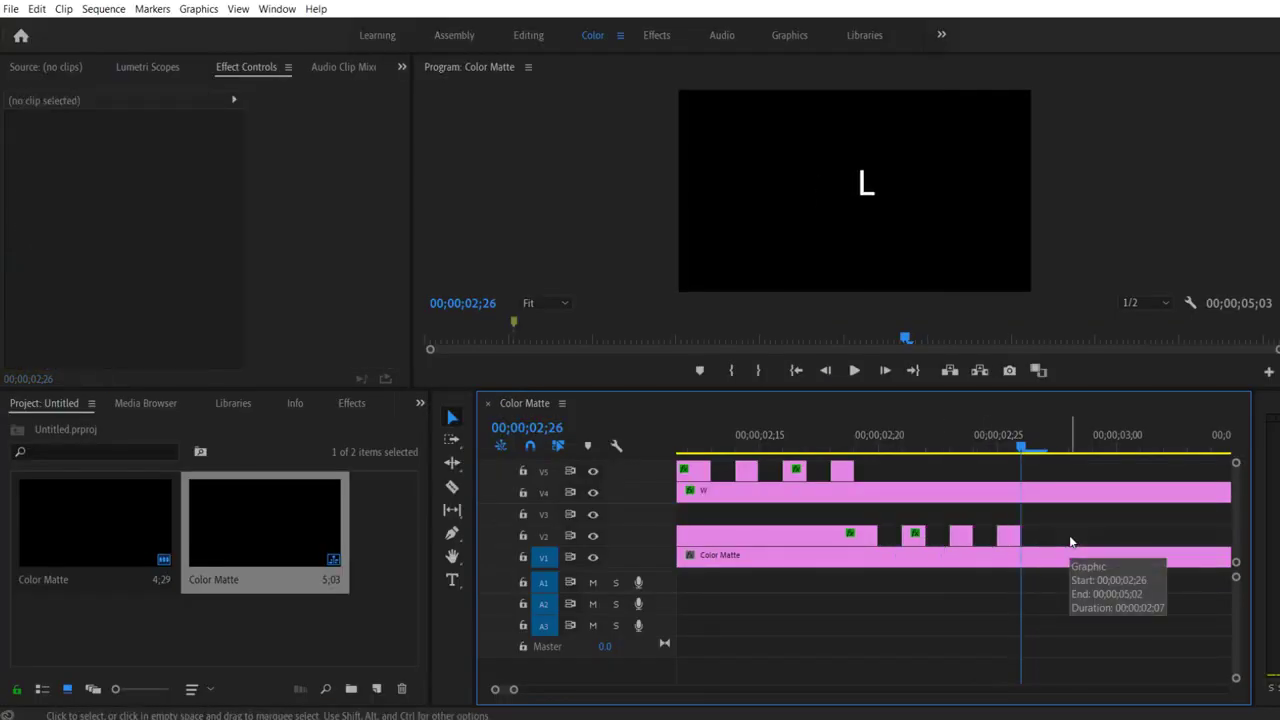
pyautogui.click(874, 444)
pyautogui.moveTo(878, 446); pyautogui.dragTo(929, 462)
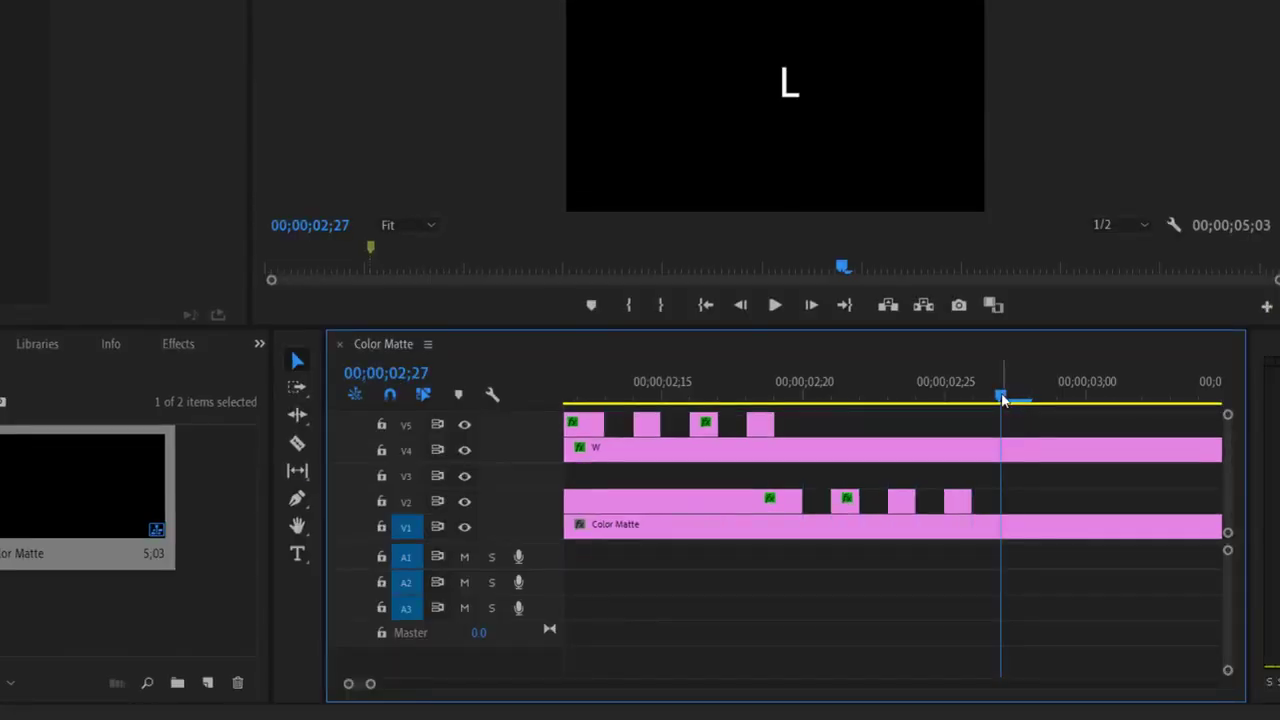
# - Cut the V4 clip at 03;00 and delete the part after it
pyautogui.moveTo(929, 462); pyautogui.dragTo(1116, 450)
pyautogui.click(297, 443)
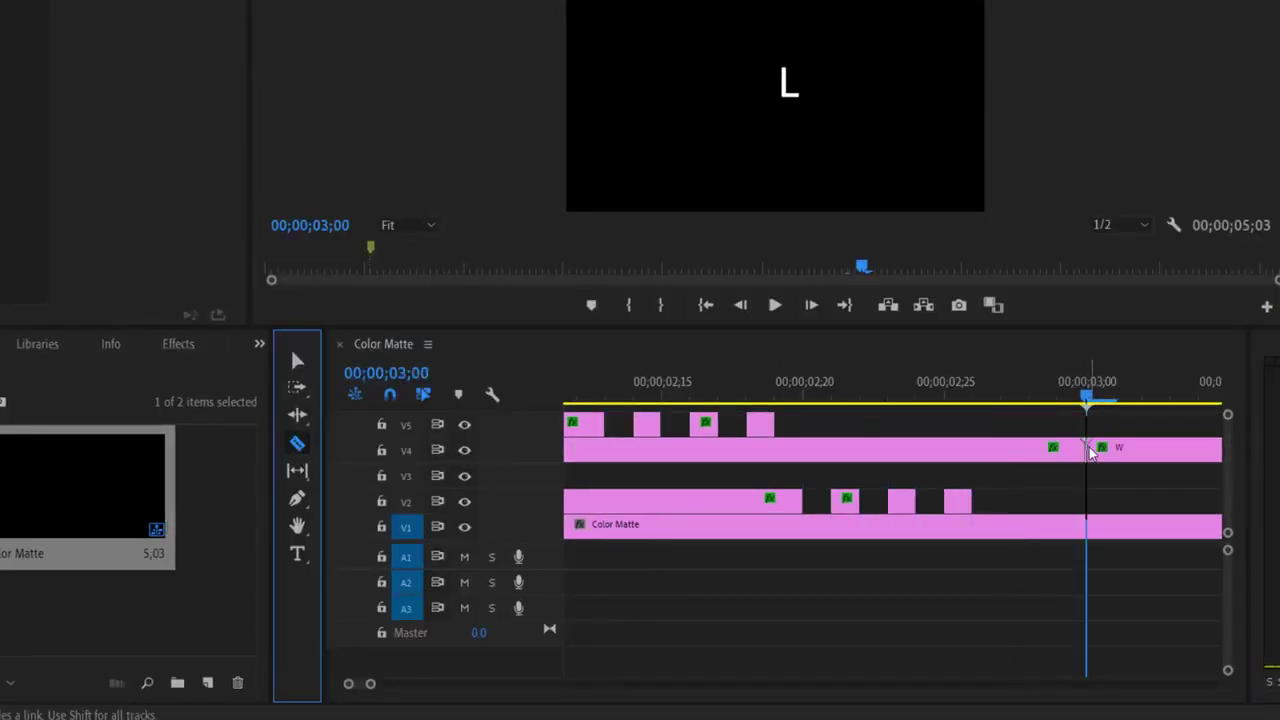
pyautogui.click(1086, 449)
pyautogui.click(297, 360)
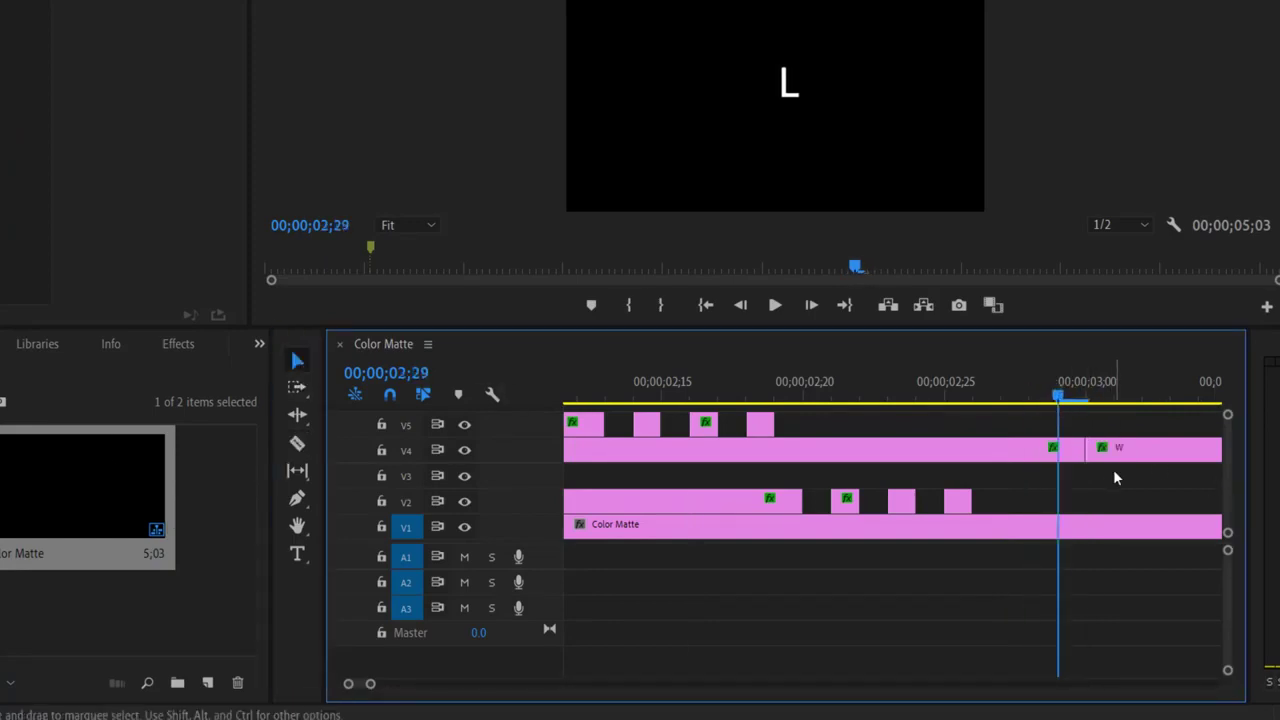
pyautogui.click(1116, 448)
pyautogui.press('Delete')
# - Preview the whole sequence, return to the start, and maximize the Program monitor
pyautogui.moveTo(504, 689); pyautogui.dragTo(580, 689)
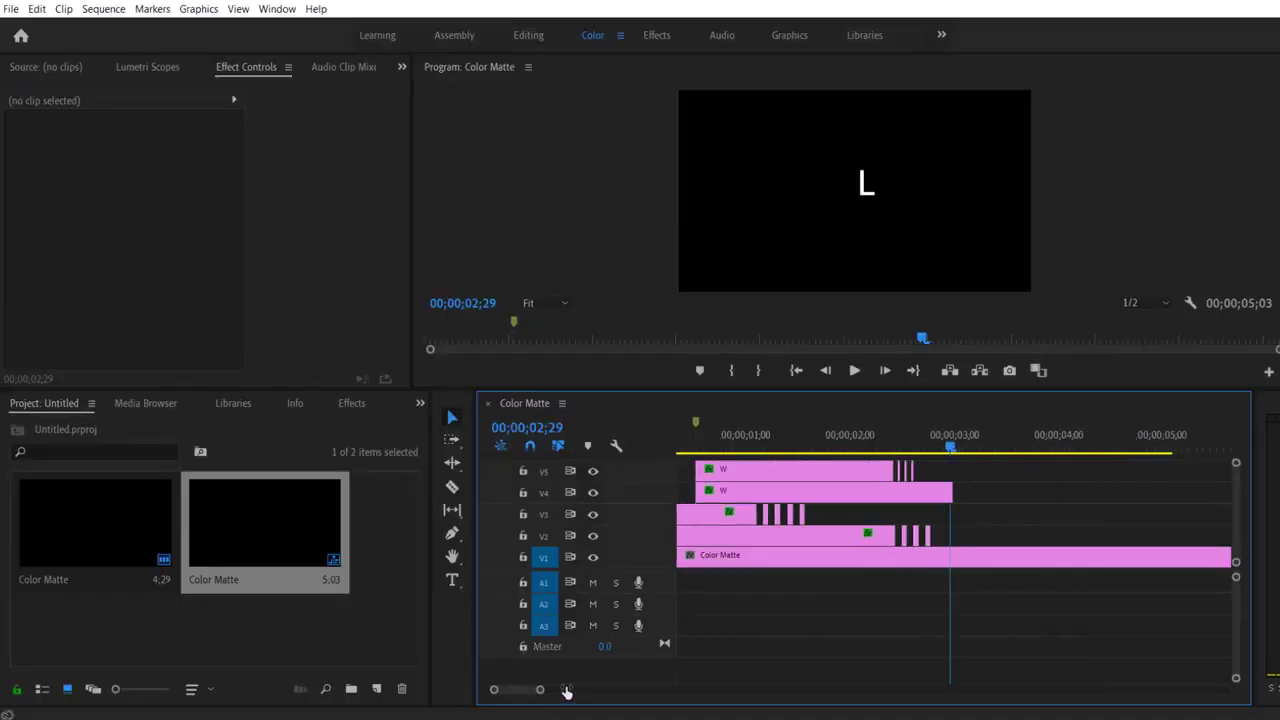
pyautogui.click(854, 371)
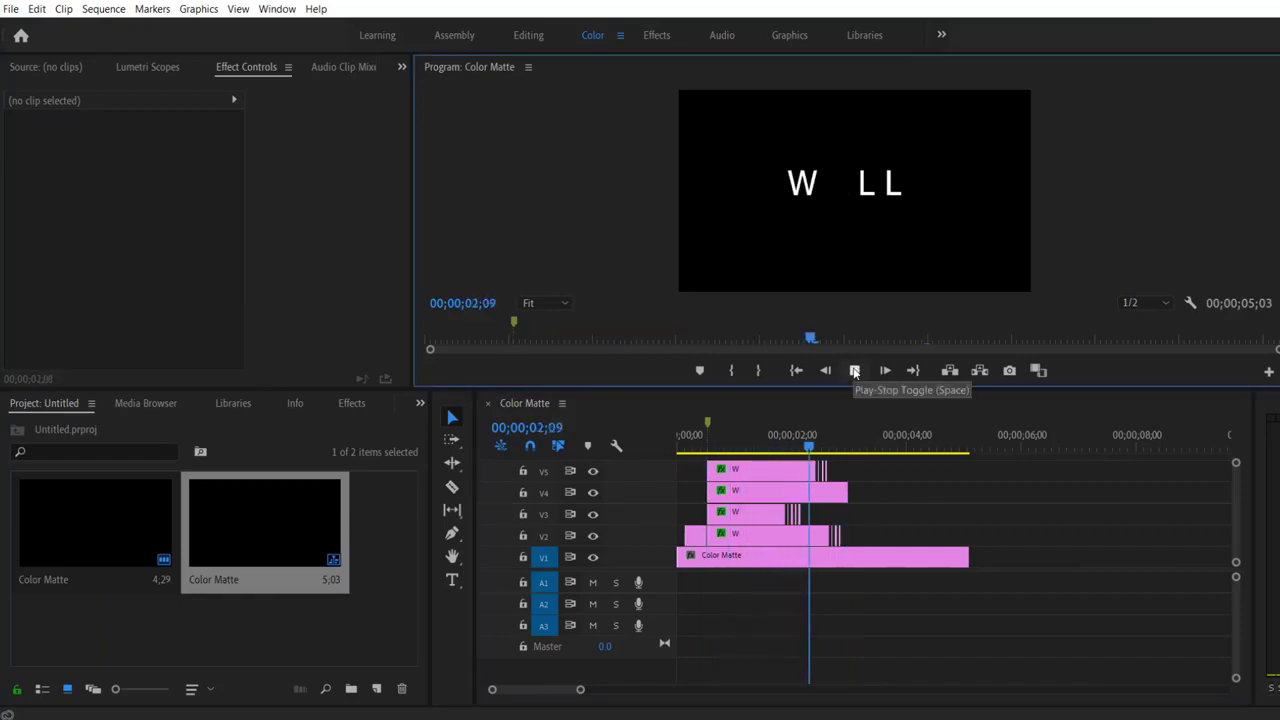
pyautogui.click(854, 371)
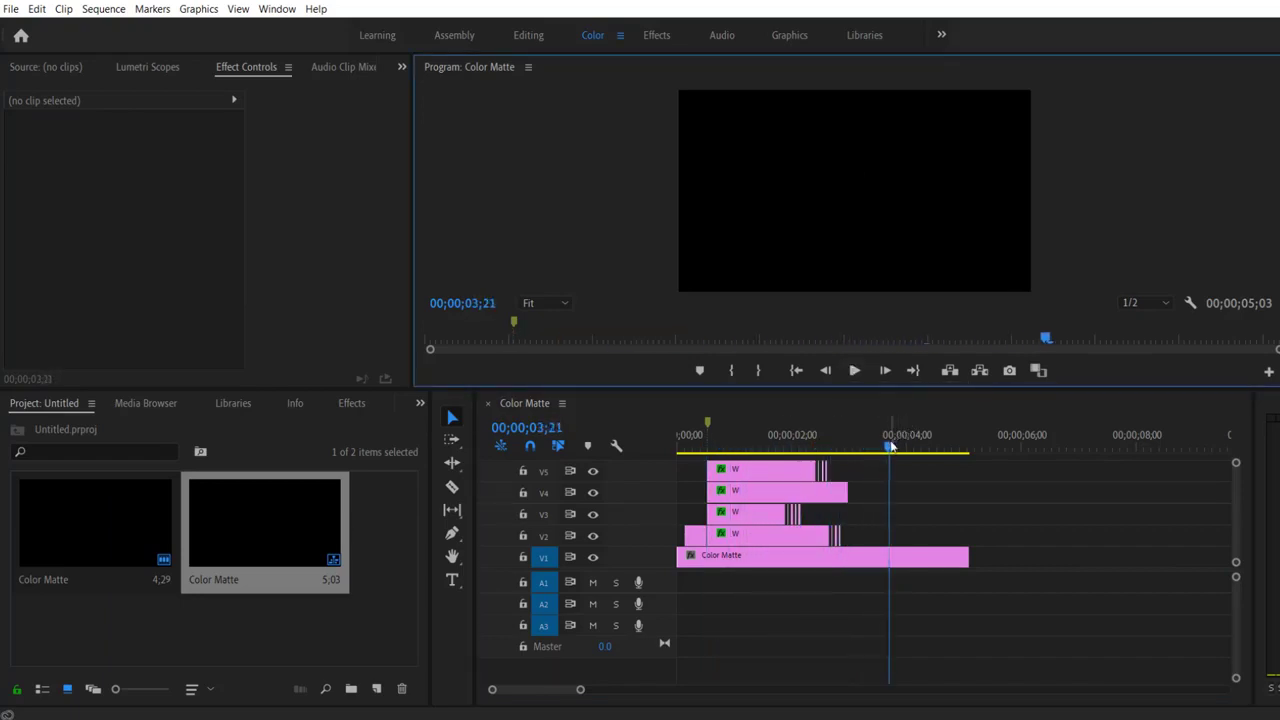
pyautogui.moveTo(888, 437); pyautogui.dragTo(866, 437)
pyautogui.press('`')
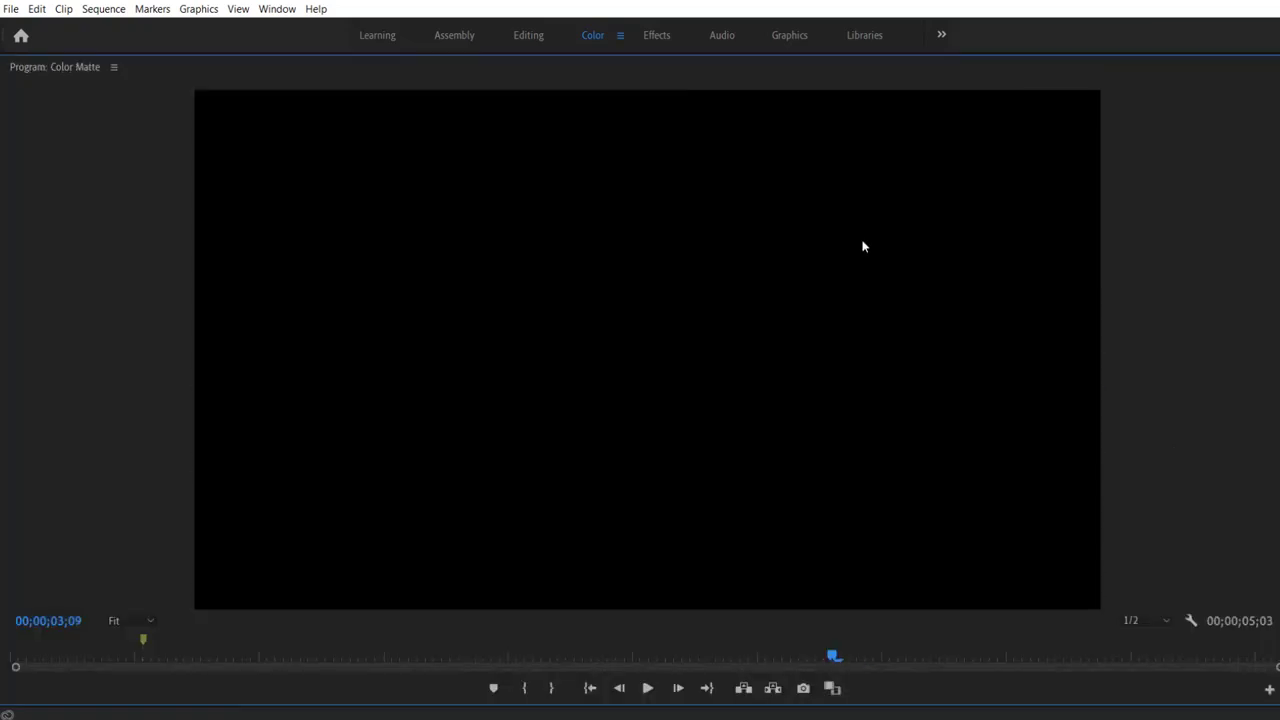
# - Restart playback of the WALL flicker from the beginning in full-screen view
pyautogui.click(646, 688)
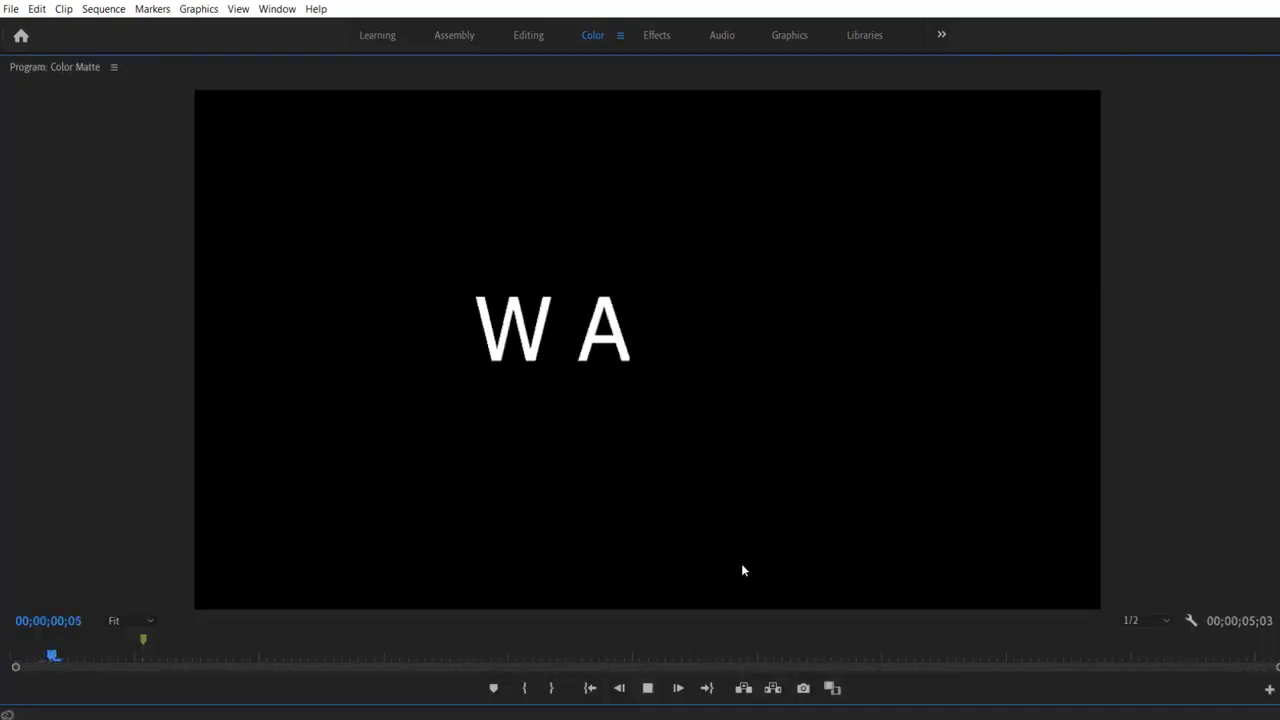
pyautogui.click(18, 656)
pyautogui.click(647, 688)
pyautogui.hotkey('ctrl', '`')
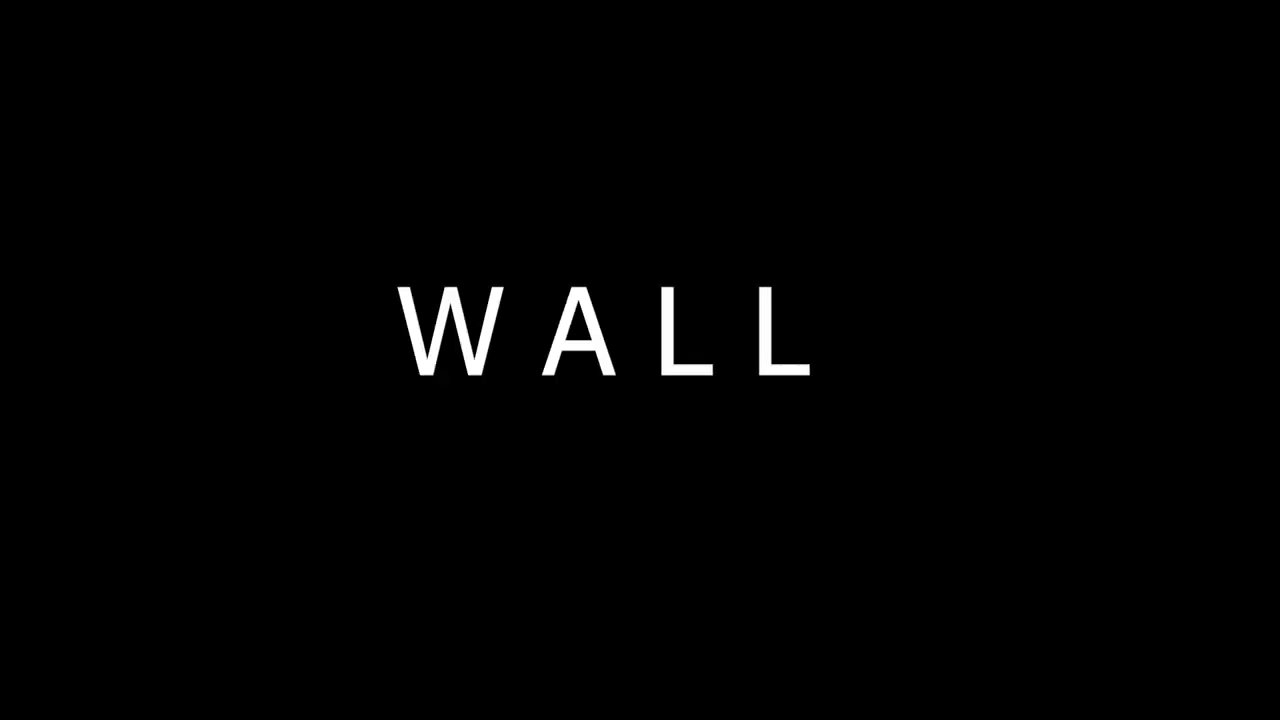